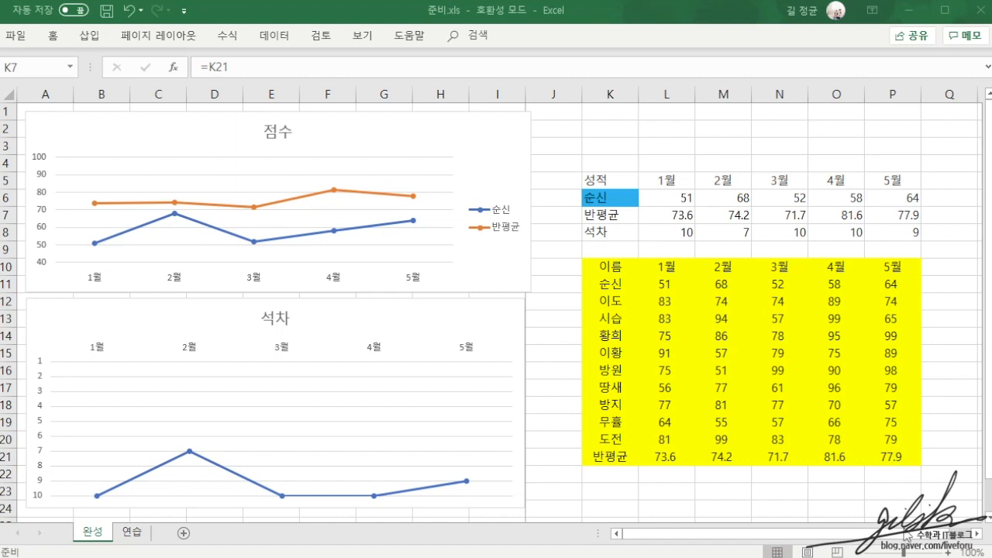
pyautogui.click(631, 178)
pyautogui.moveTo(618, 180); pyautogui.dragTo(916, 230)
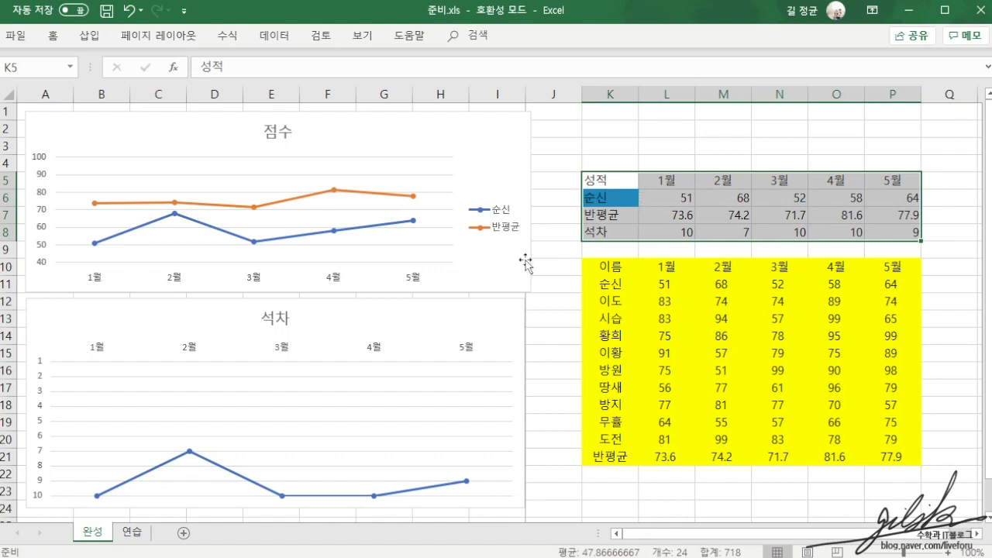
pyautogui.click(502, 171)
pyautogui.click(511, 309)
pyautogui.click(551, 256)
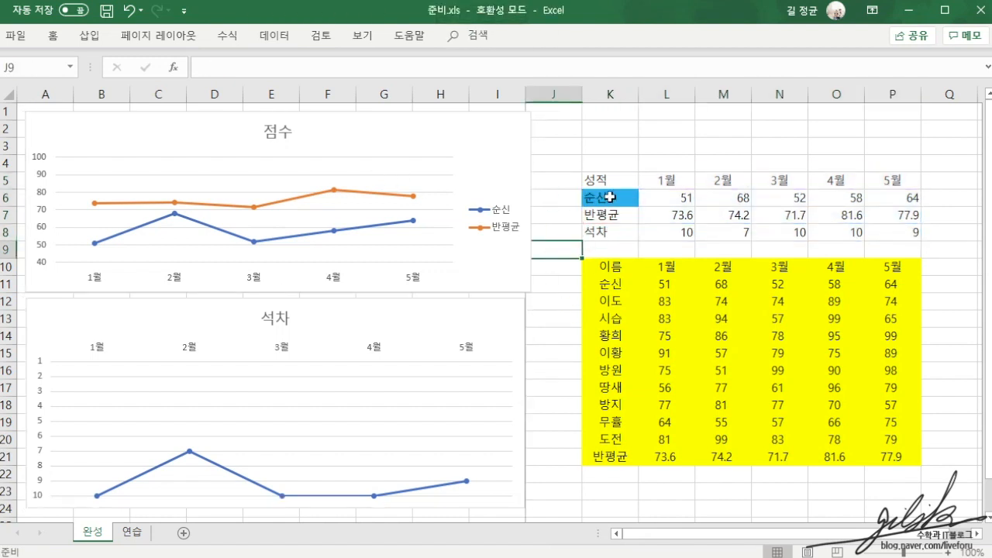
# Replace the student name in the blue cell K6 with the fourth student's name from the yellow table
pyautogui.click(610, 198)
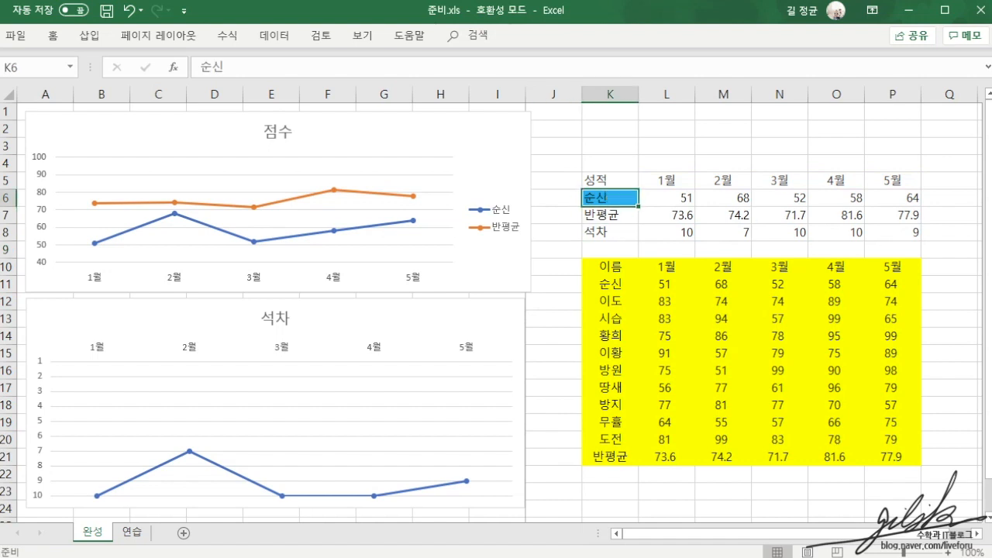
pyautogui.write('황희')
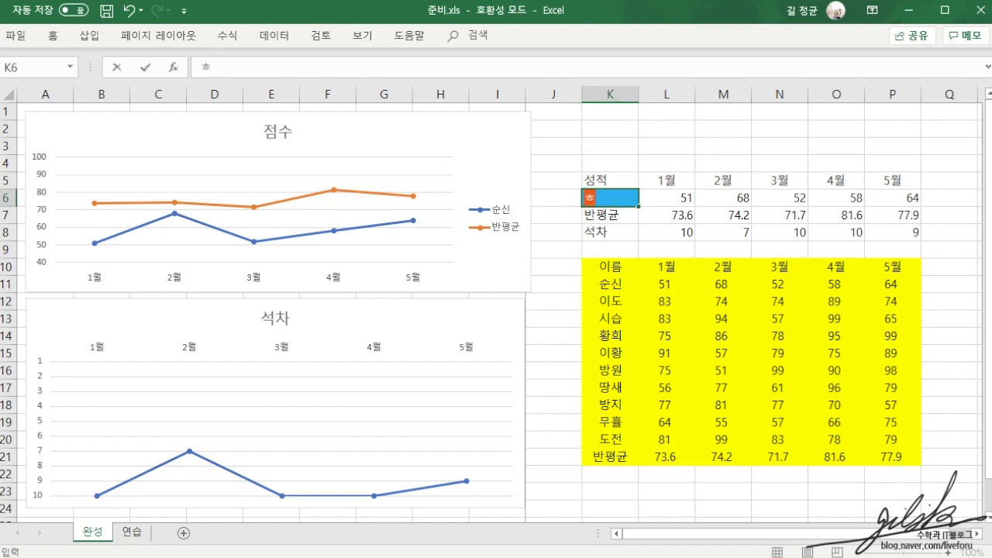
pyautogui.press('Return')
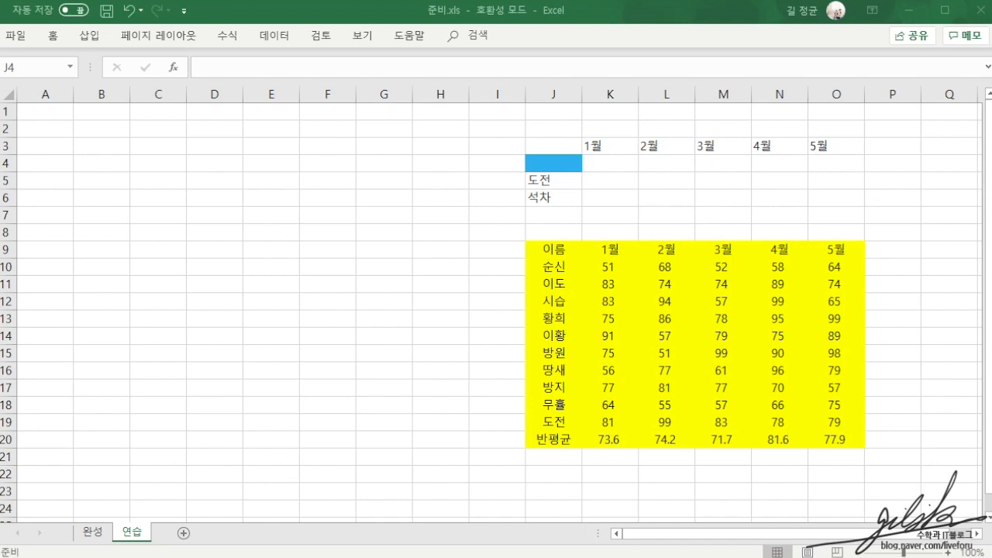
pyautogui.click(629, 163)
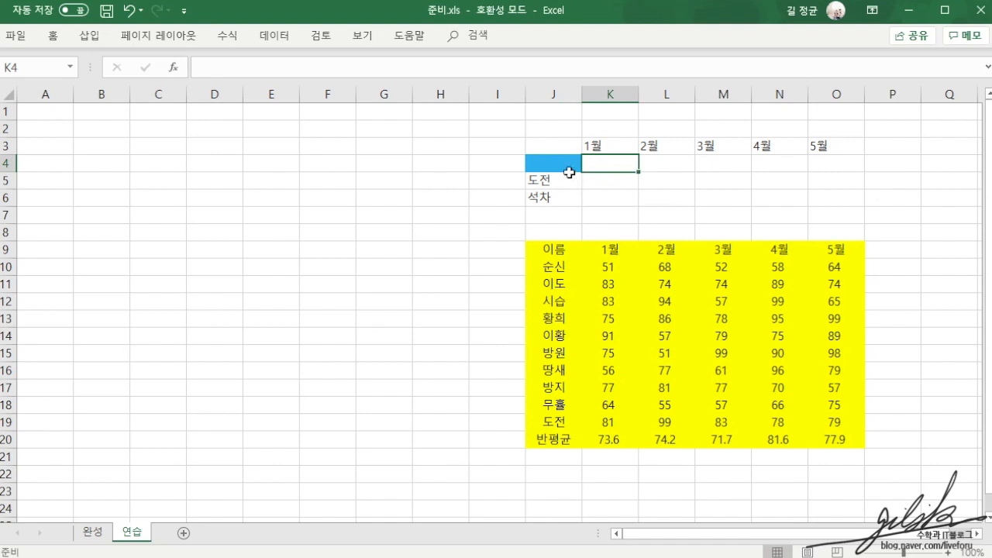
pyautogui.click(562, 164)
pyautogui.moveTo(611, 168); pyautogui.dragTo(856, 168)
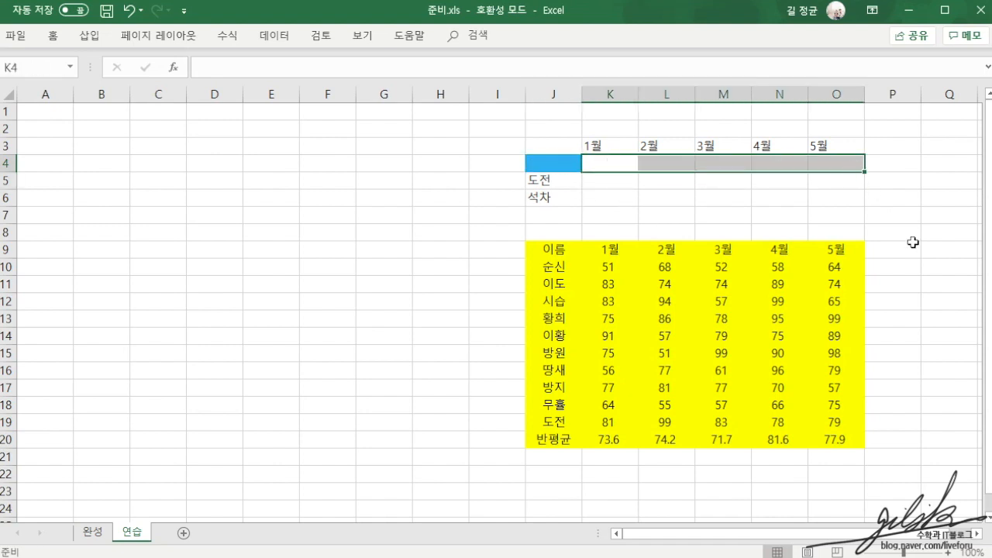
pyautogui.moveTo(607, 270); pyautogui.dragTo(843, 421)
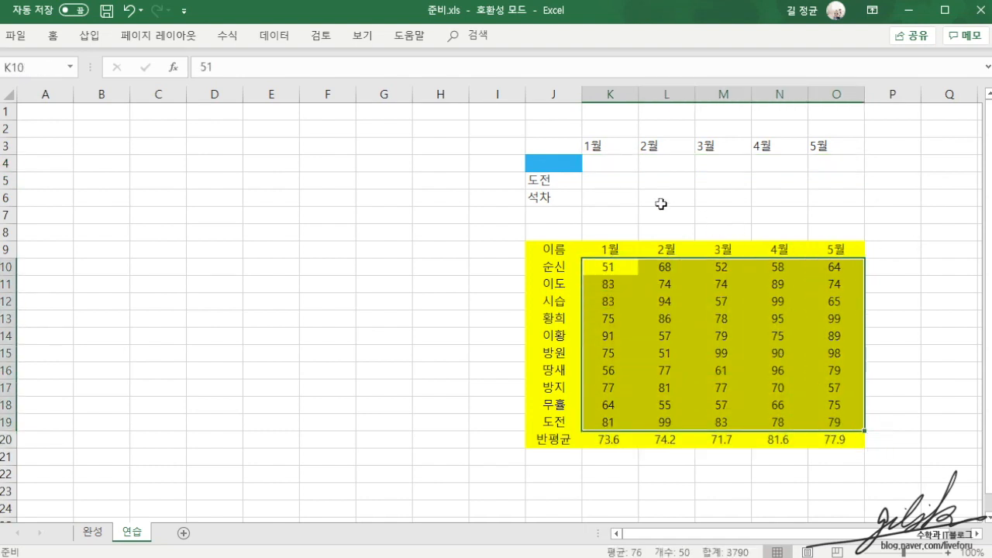
# Search the function wizard for vlookup and insert the VLOOKUP function in cell K4 under 1월
pyautogui.click(624, 165)
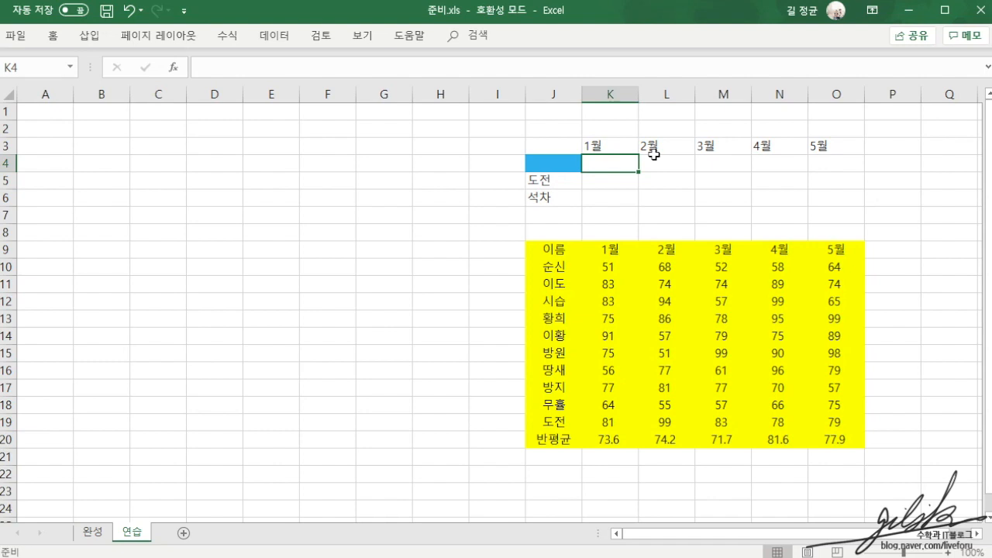
pyautogui.click(245, 40)
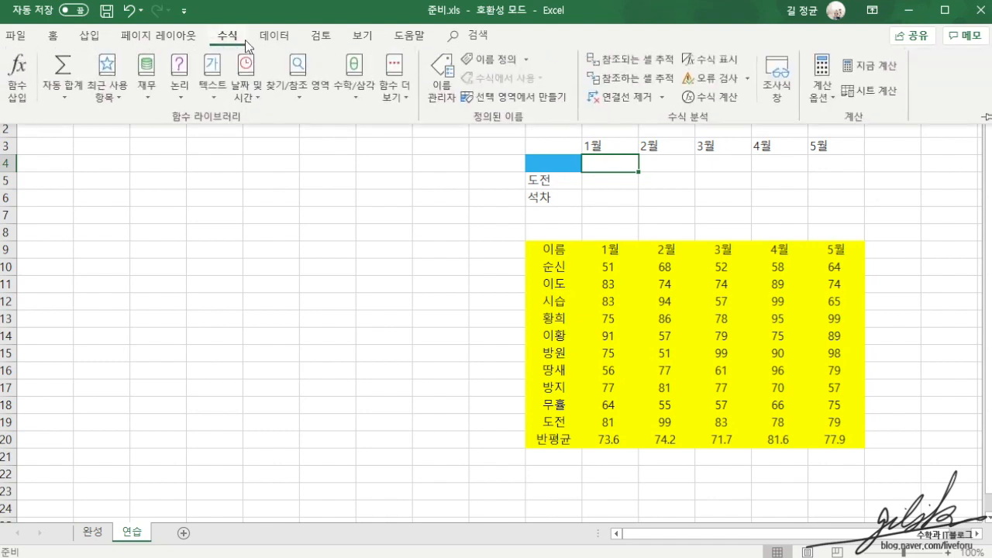
pyautogui.click(17, 78)
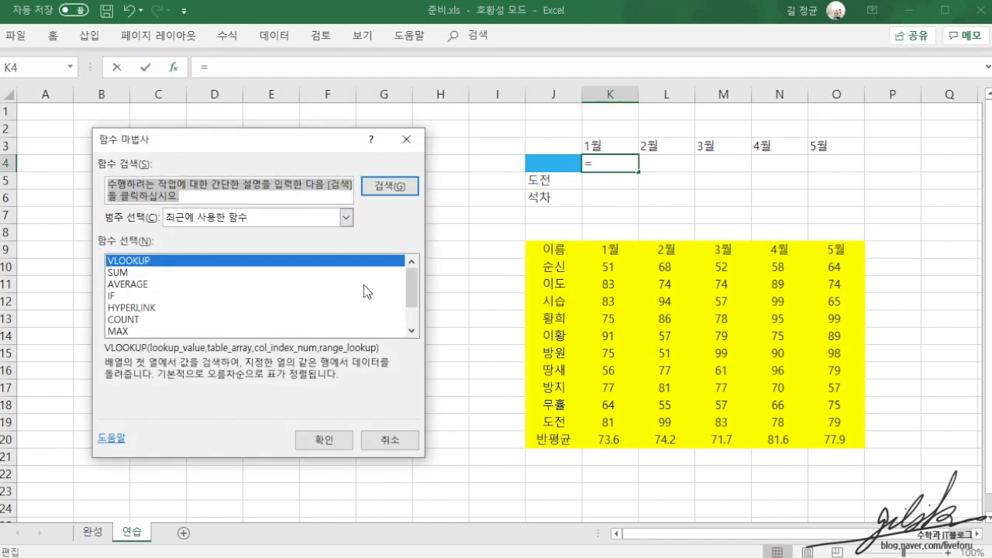
pyautogui.click(140, 284)
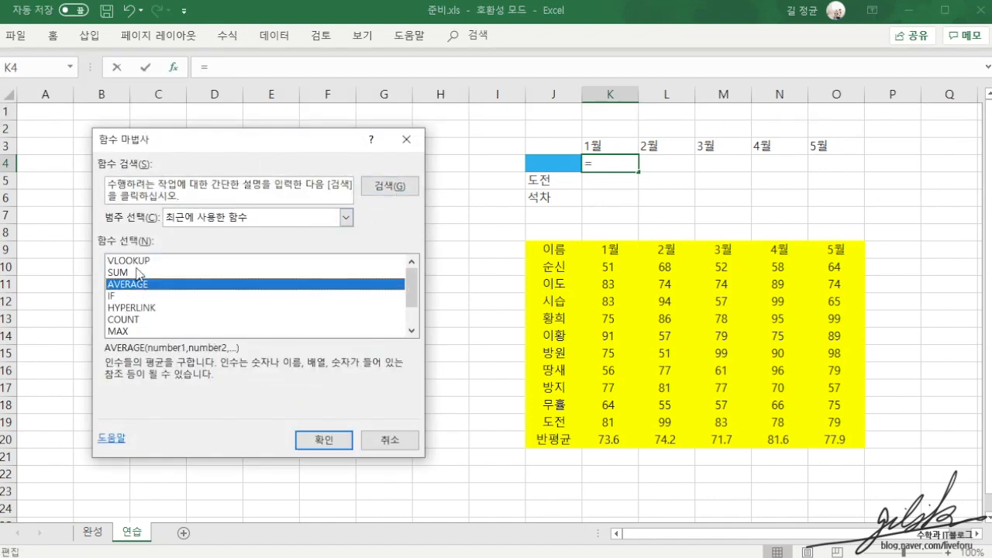
pyautogui.click(138, 262)
pyautogui.click(185, 194)
pyautogui.moveTo(205, 199); pyautogui.dragTo(108, 184)
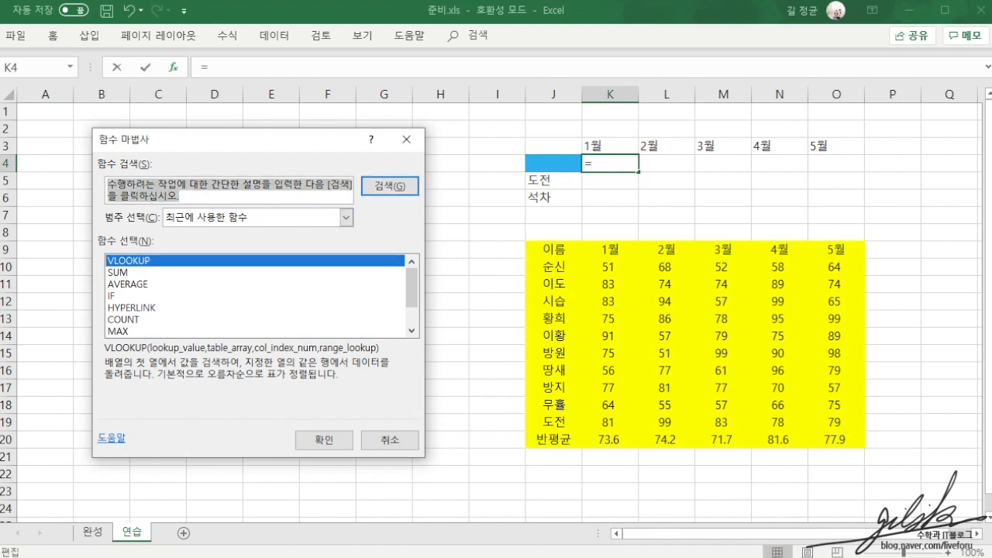
pyautogui.write('vlook')
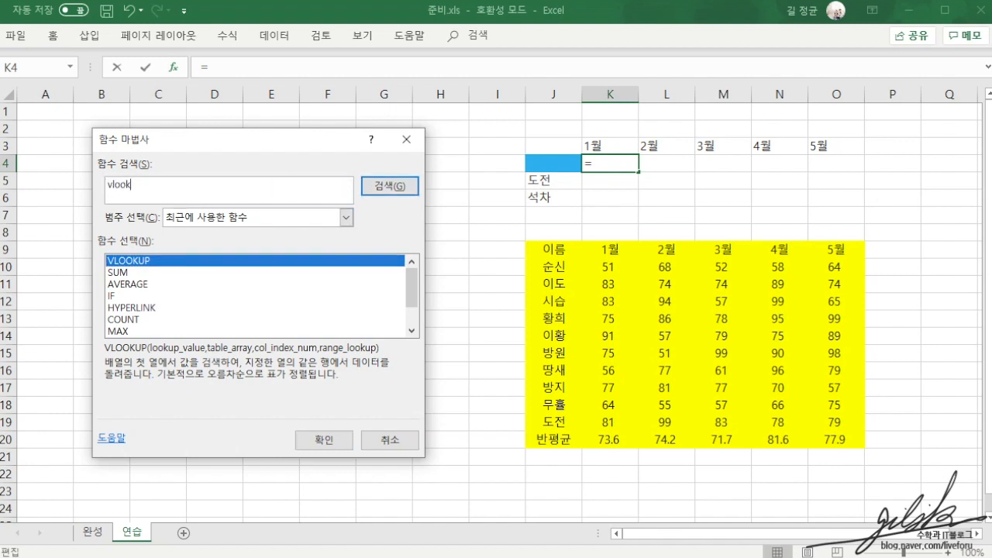
pyautogui.write('up')
pyautogui.press('Return')
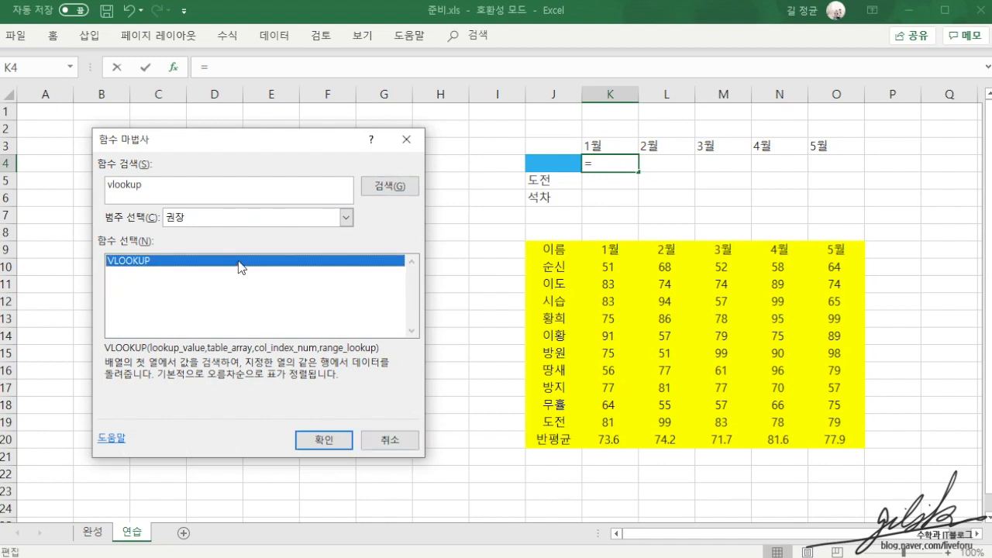
pyautogui.click(321, 437)
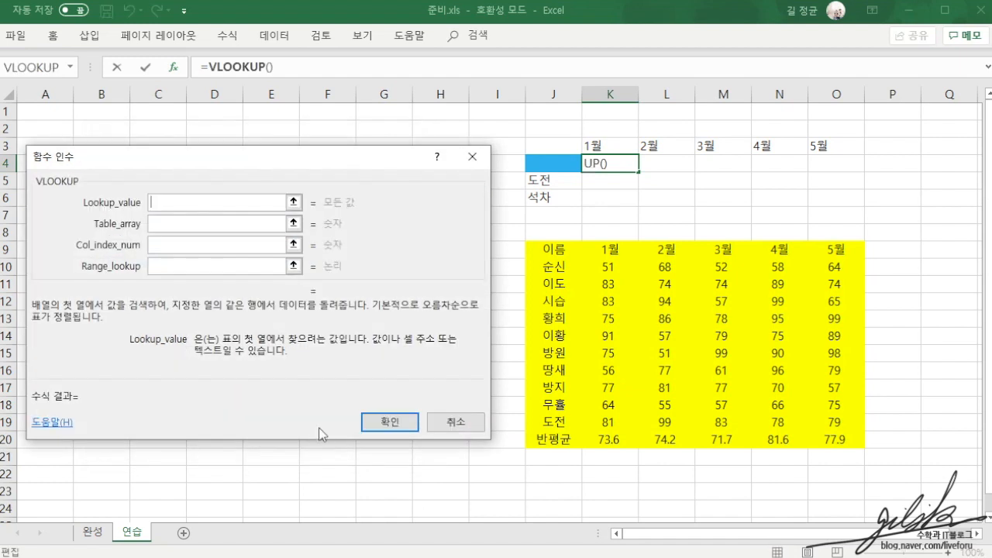
# Set the VLOOKUP lookup value to cell J4 and the table array to J10:O19
pyautogui.moveTo(261, 158); pyautogui.dragTo(275, 159)
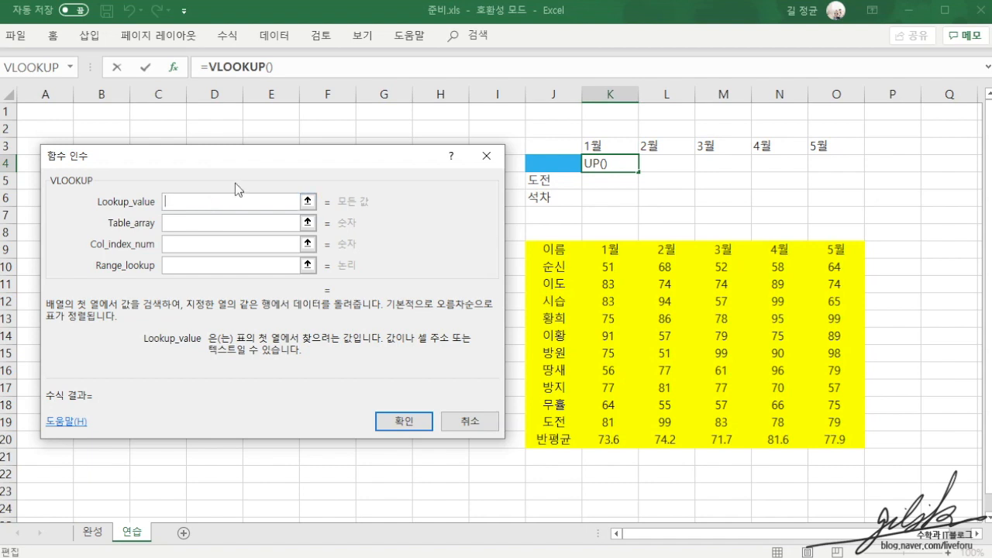
pyautogui.click(557, 165)
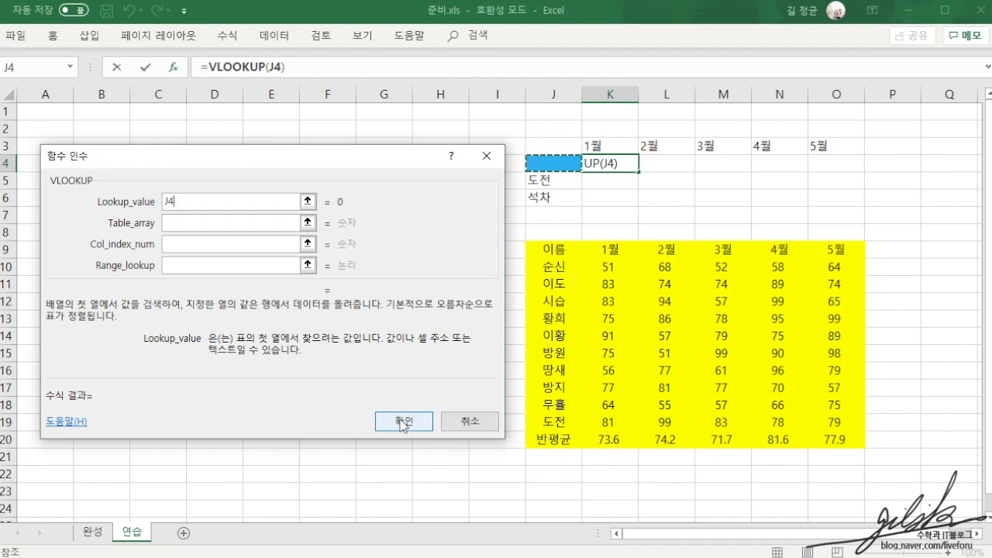
pyautogui.click(261, 225)
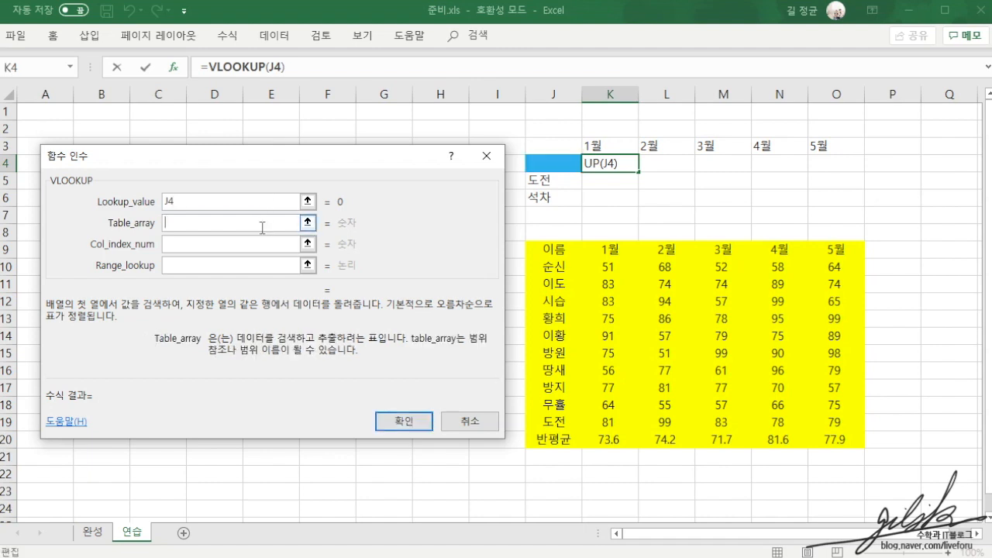
pyautogui.click(552, 265)
pyautogui.moveTo(551, 265); pyautogui.dragTo(834, 420)
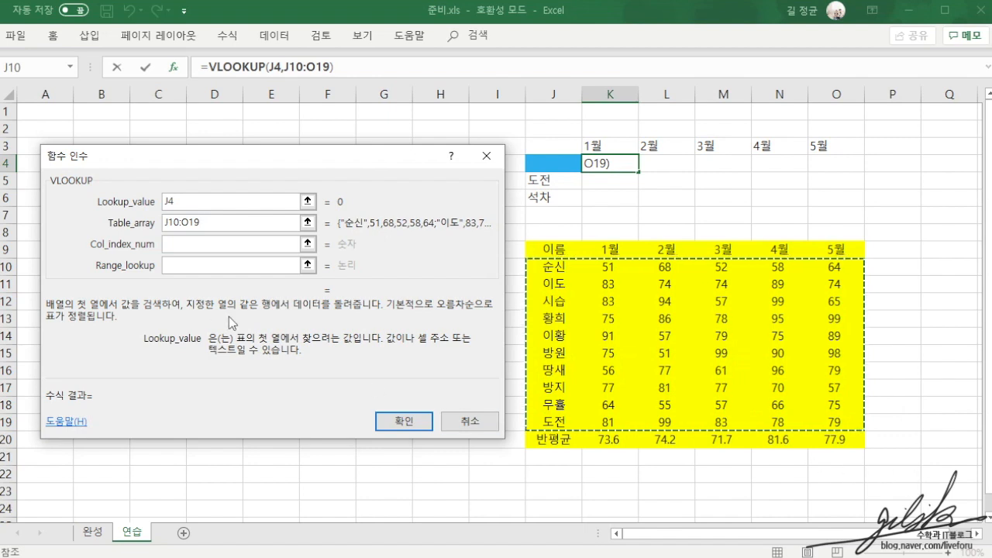
pyautogui.click(247, 245)
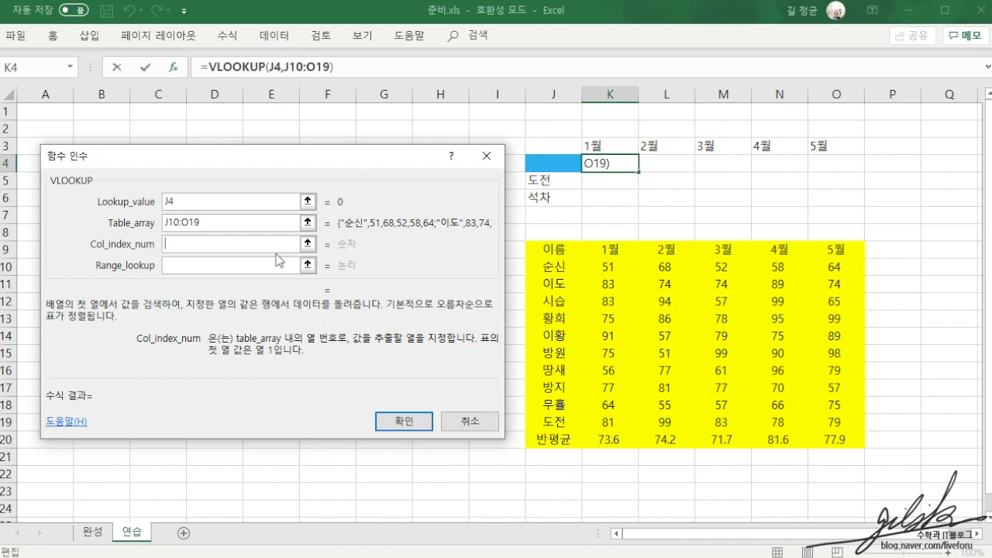
pyautogui.click(610, 267)
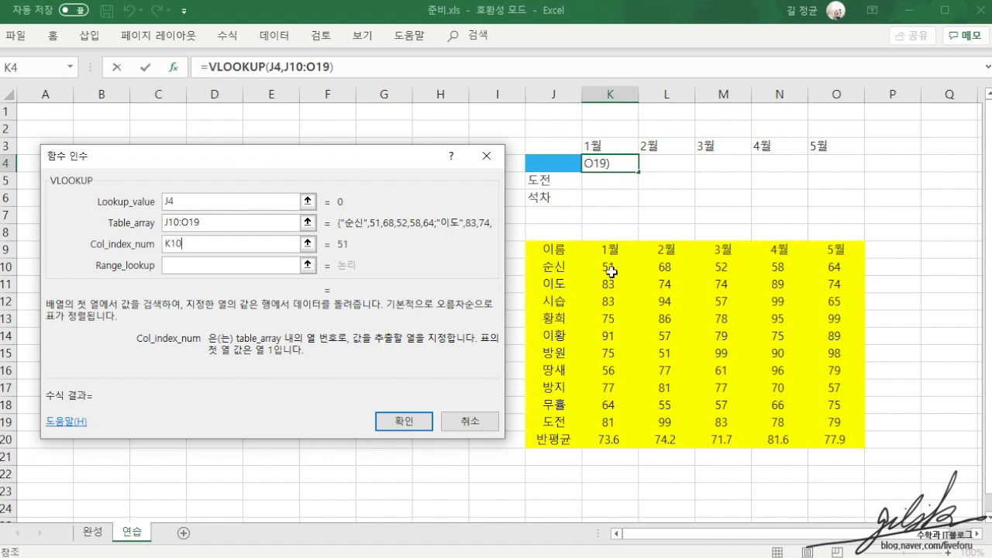
pyautogui.click(565, 268)
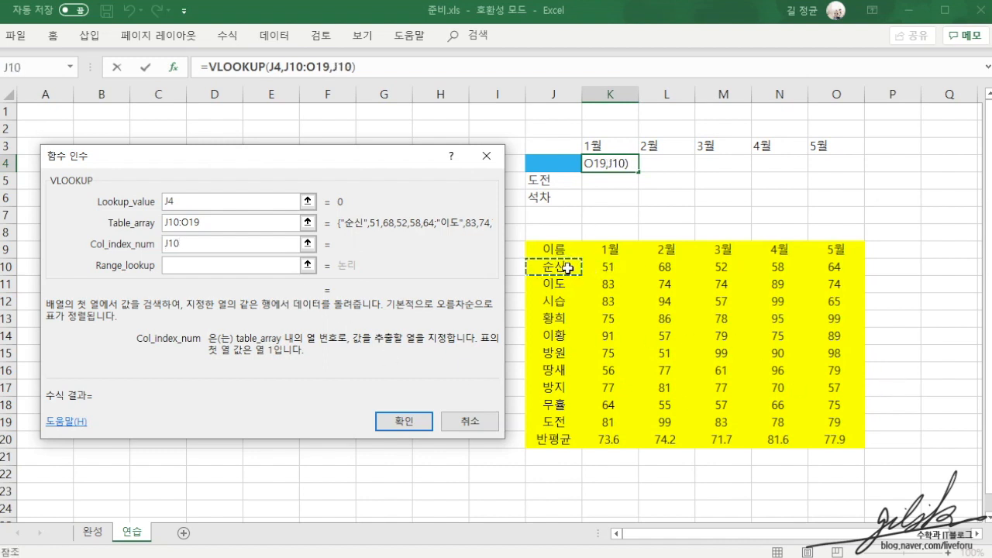
pyautogui.click(833, 421)
pyautogui.click(559, 266)
pyautogui.press('Right')
pyautogui.press('Right')
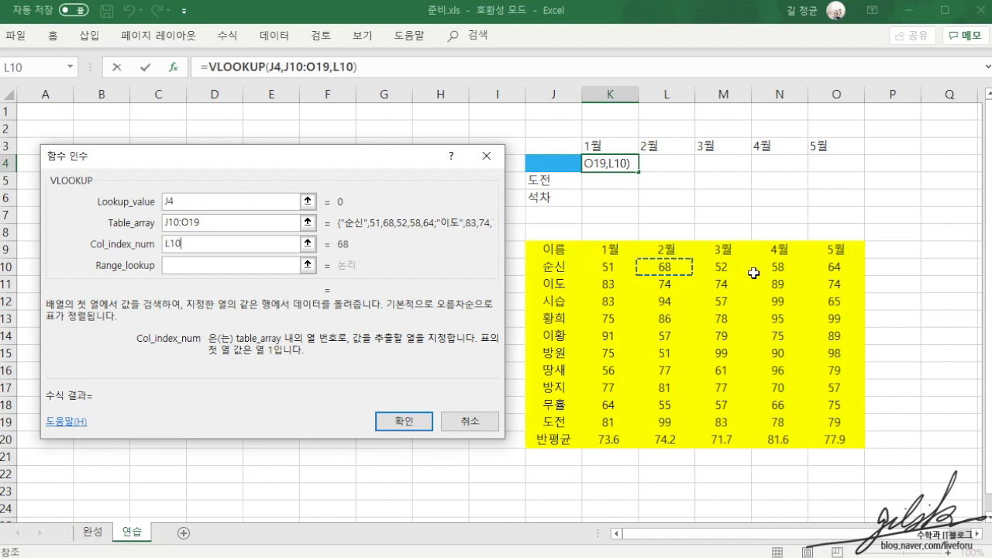
pyautogui.press('Right')
pyautogui.press('Right')
pyautogui.press('Right')
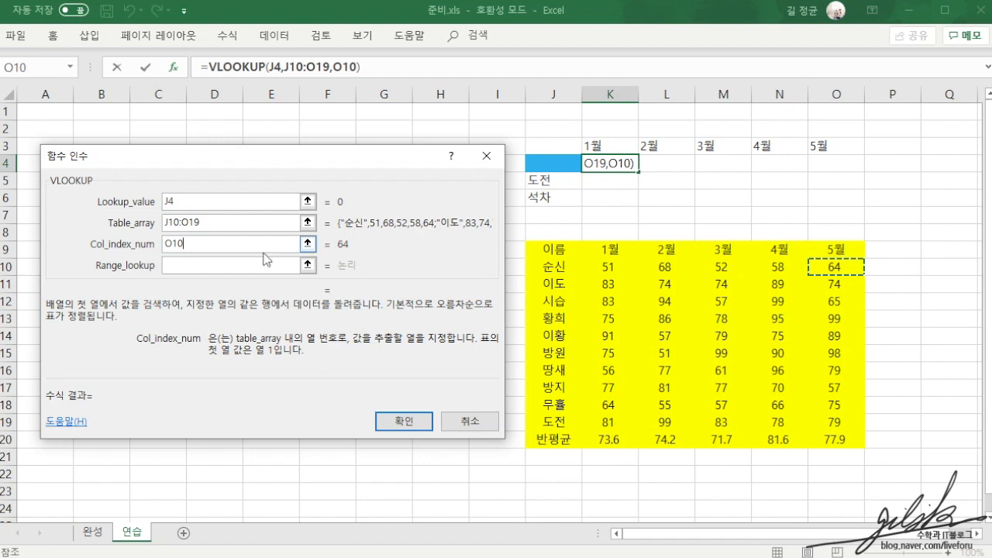
# Set the VLOOKUP column index to 2 and the range lookup to false, and complete the formula in K4
pyautogui.click(202, 243)
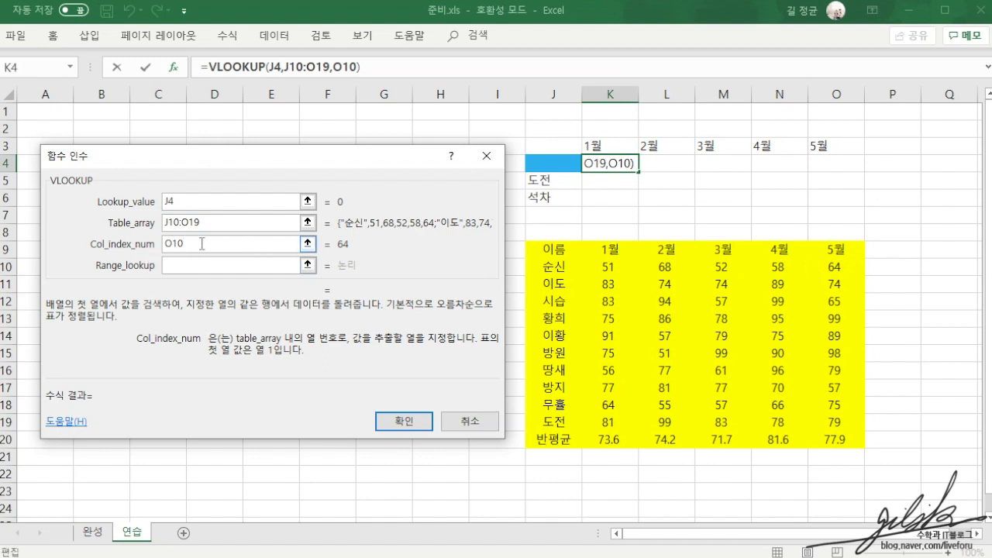
pyautogui.press('BackSpace')
pyautogui.press('BackSpace')
pyautogui.press('BackSpace')
pyautogui.write('2')
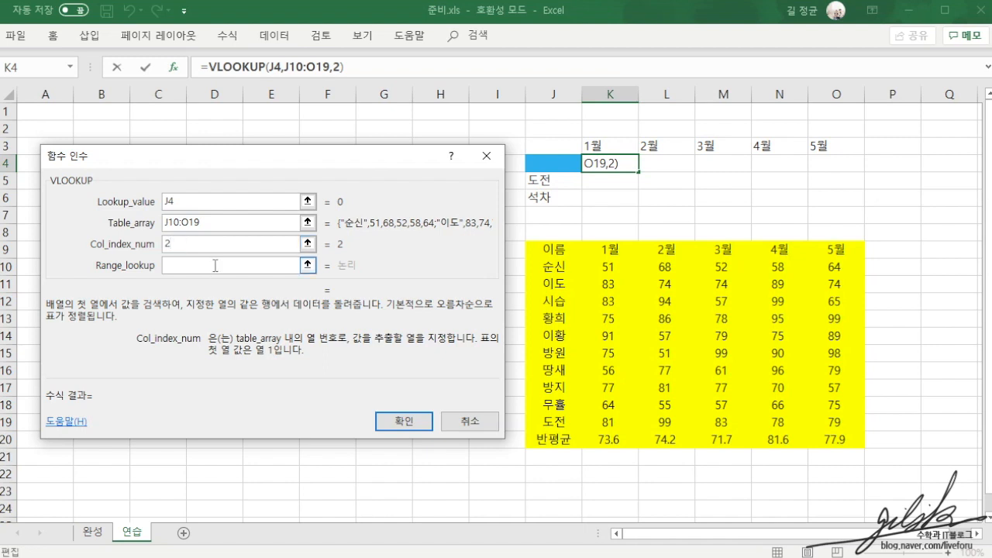
pyautogui.click(215, 265)
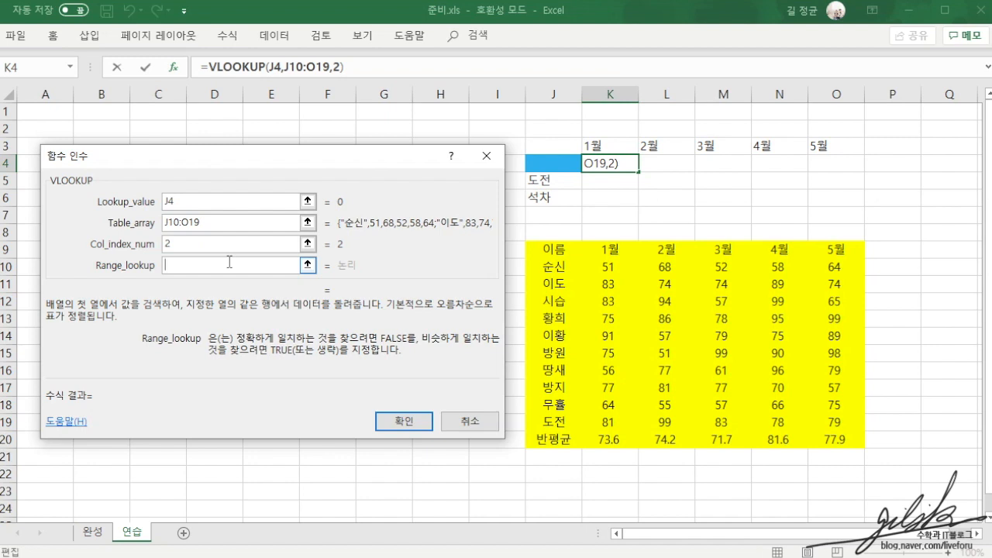
pyautogui.write('false')
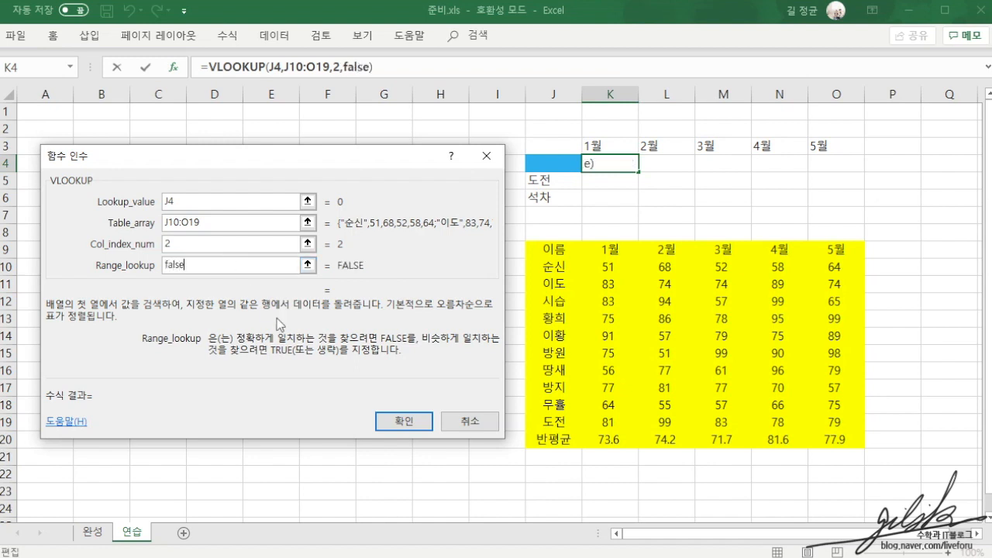
pyautogui.click(406, 425)
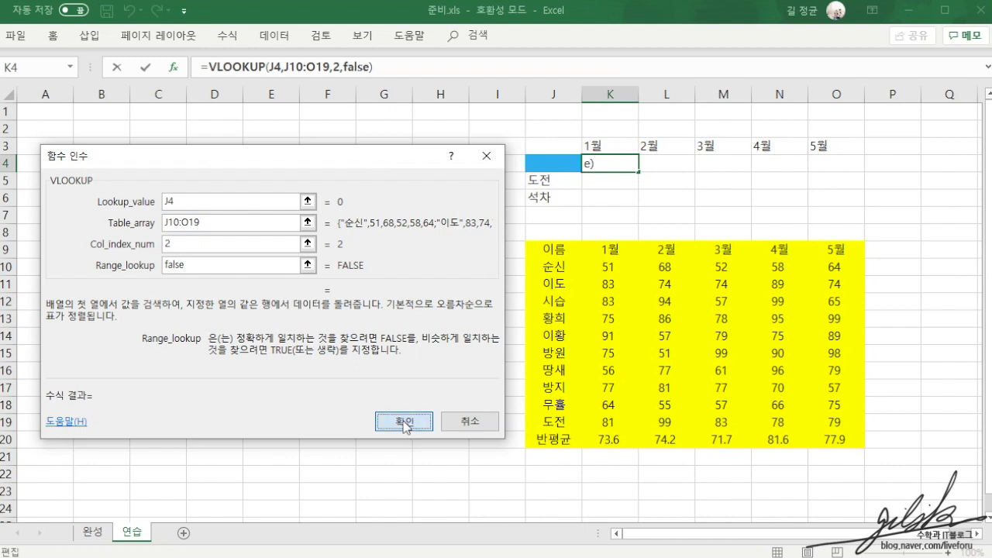
# Enter the first student's name from the yellow table in the blue lookup cell J4
pyautogui.click(629, 182)
pyautogui.click(622, 166)
pyautogui.click(529, 164)
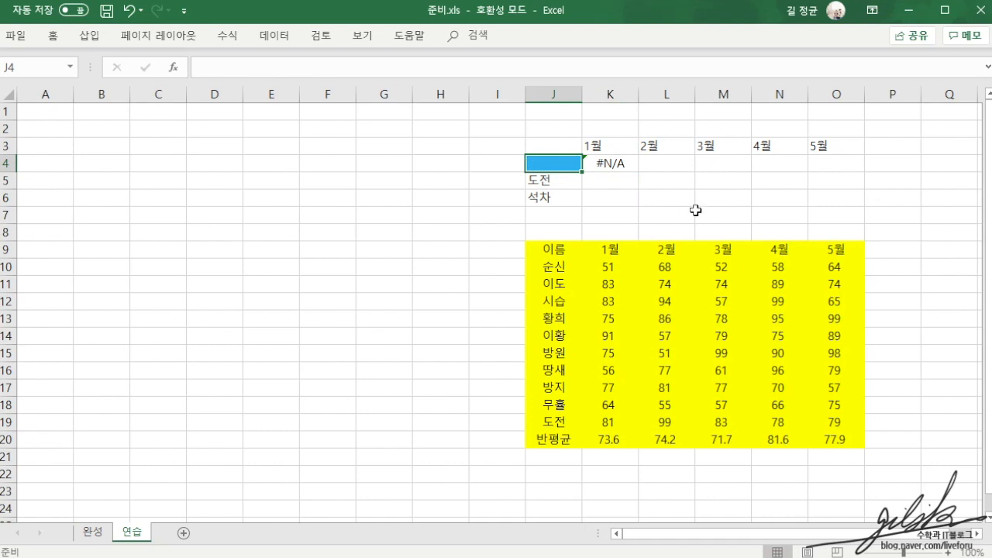
pyautogui.write('순신')
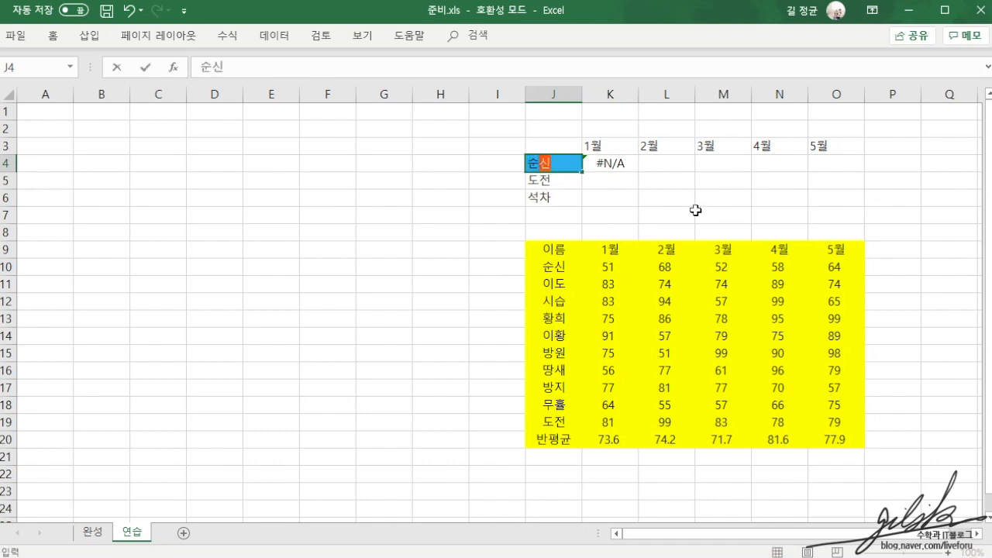
pyautogui.press('Return')
pyautogui.press('Up')
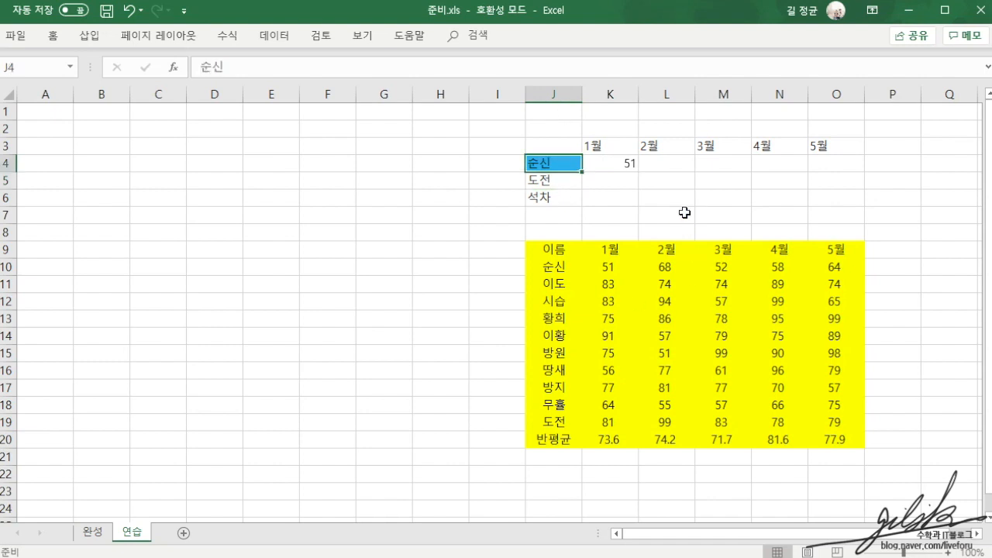
pyautogui.moveTo(549, 267); pyautogui.dragTo(834, 421)
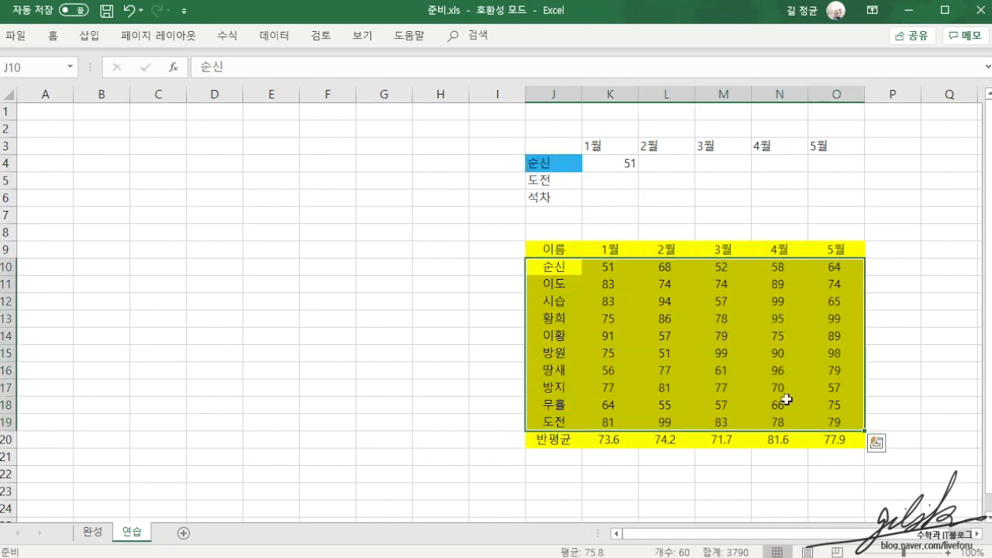
pyautogui.click(560, 267)
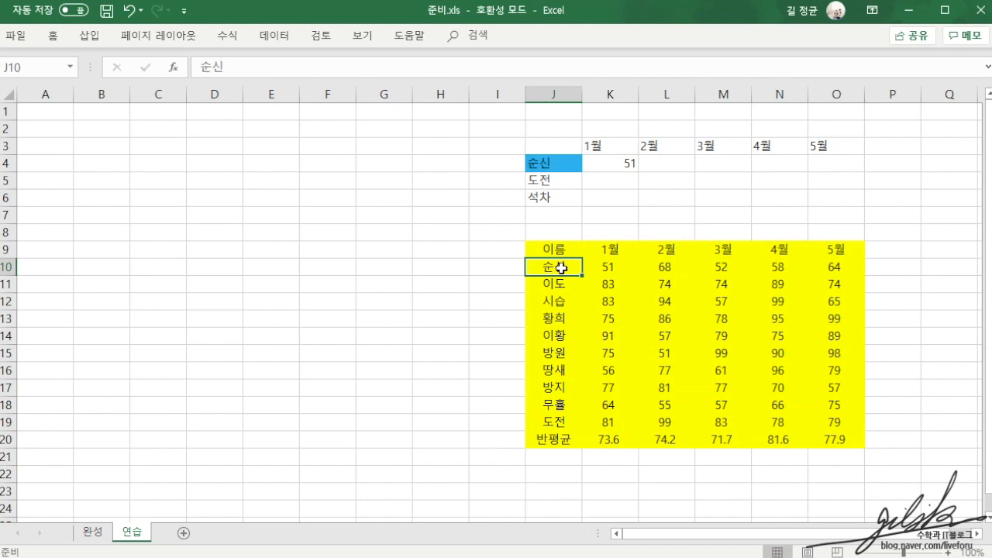
# Examine the column index argument of the VLOOKUP formula in K4 against the first student's row in the yellow table
pyautogui.click(554, 197)
pyautogui.click(563, 162)
pyautogui.click(628, 164)
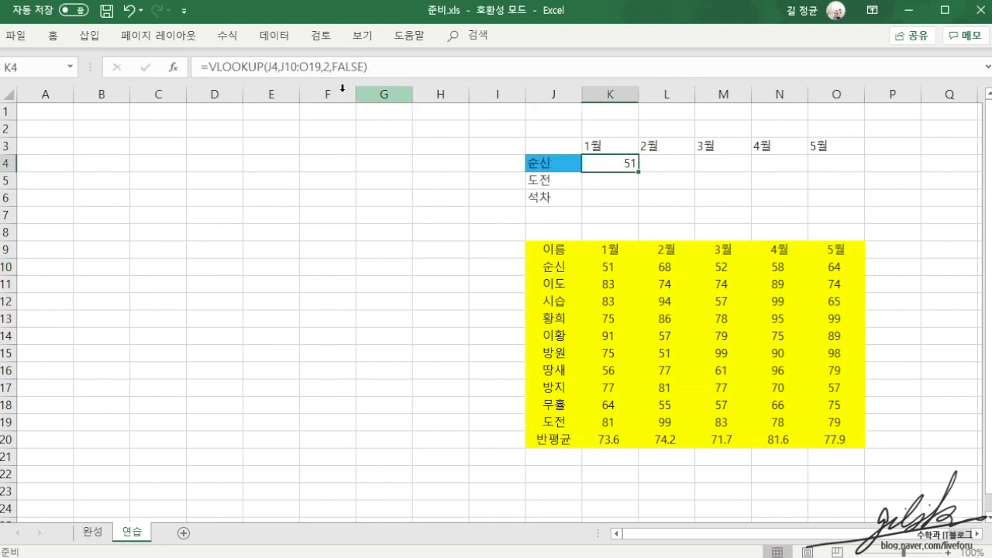
pyautogui.click(322, 68)
pyautogui.write(',2')
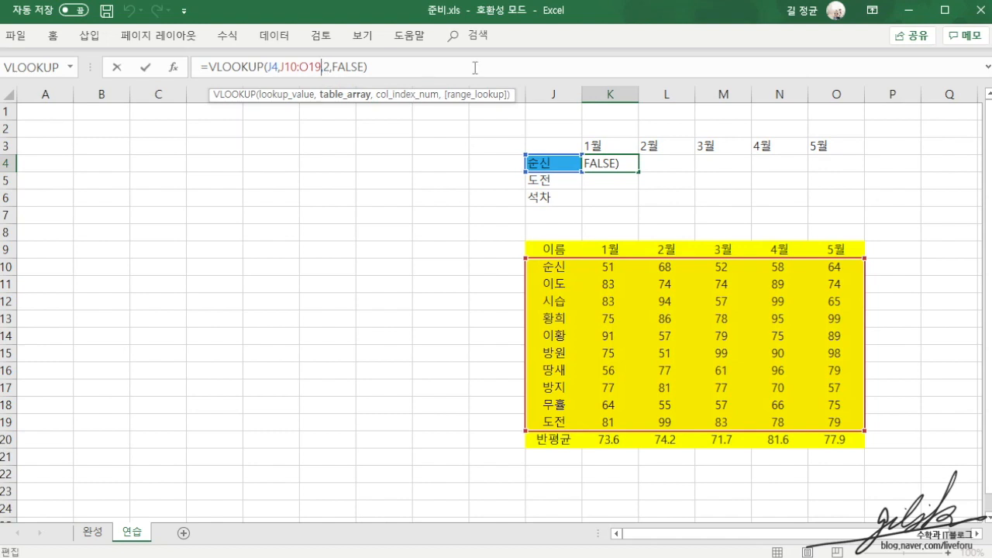
pyautogui.moveTo(322, 67); pyautogui.dragTo(330, 68)
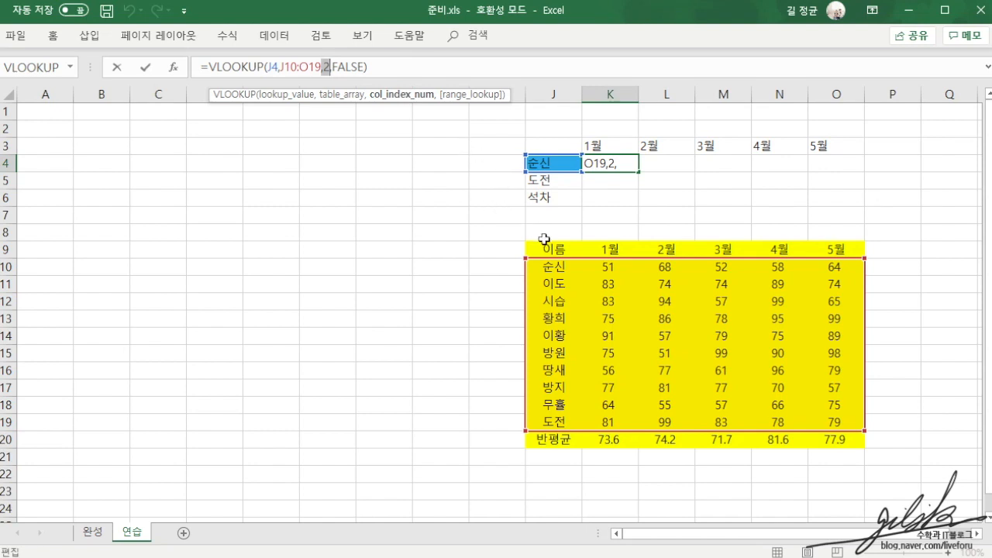
pyautogui.hotkey('ctrl', 'Return')
pyautogui.click(555, 268)
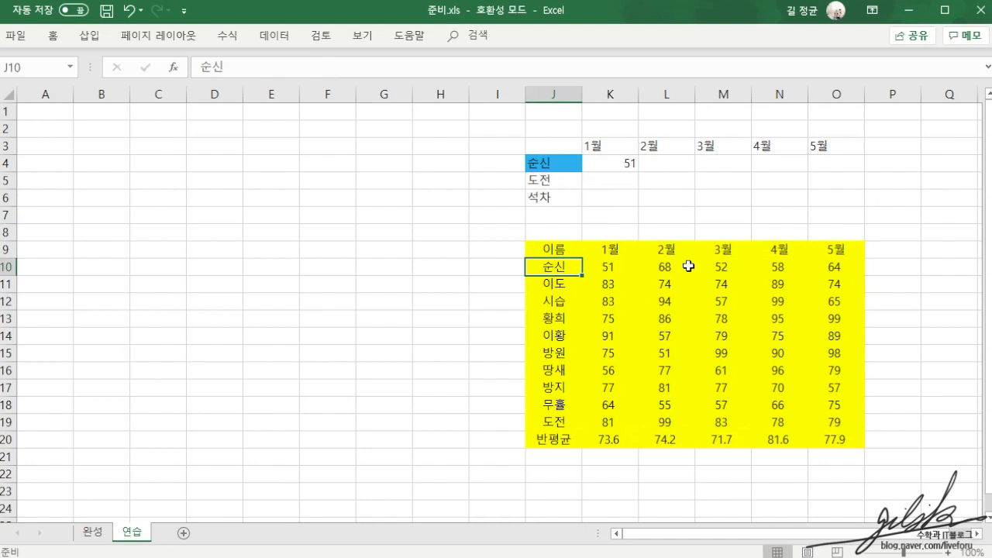
pyautogui.press('Right')
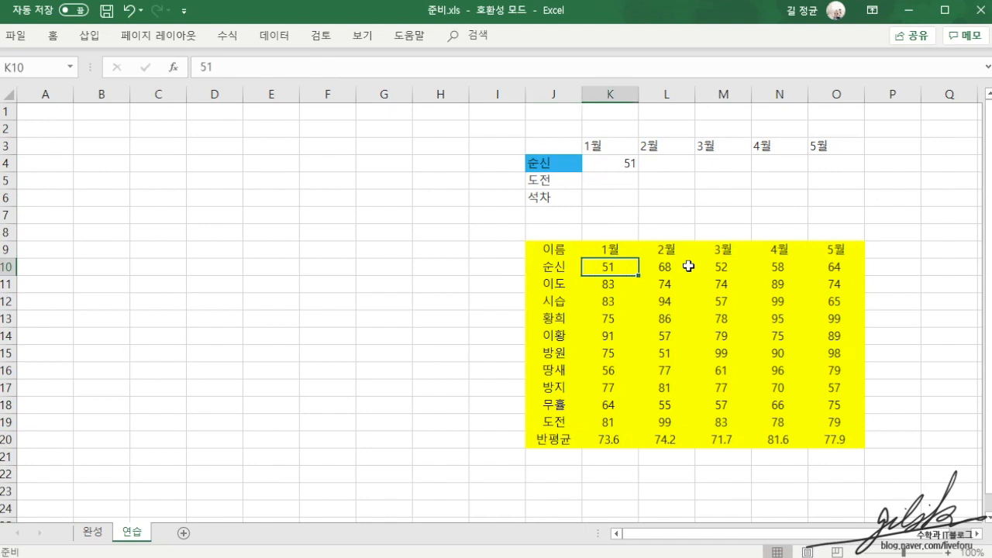
pyautogui.press('Right')
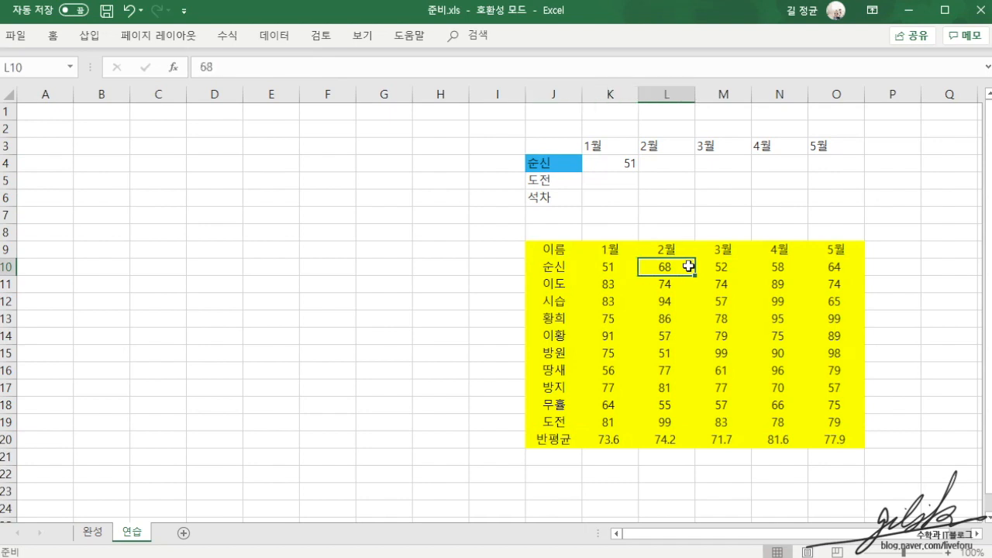
# Set the VLOOKUP column index in K4 to 3 and compare the result with the first student's 2월 score
pyautogui.click(613, 159)
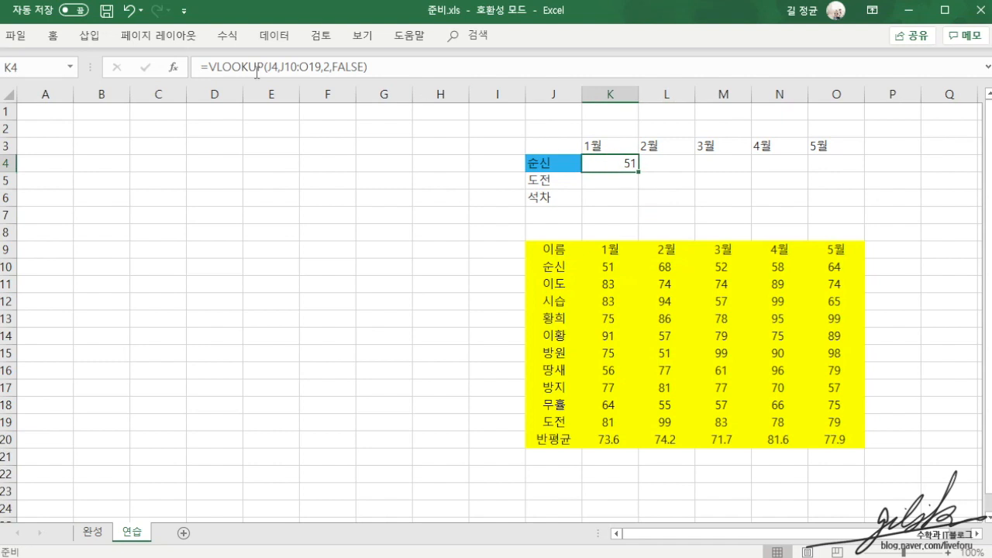
pyautogui.click(330, 66)
pyautogui.press('Delete')
pyautogui.write('3')
pyautogui.press('Return')
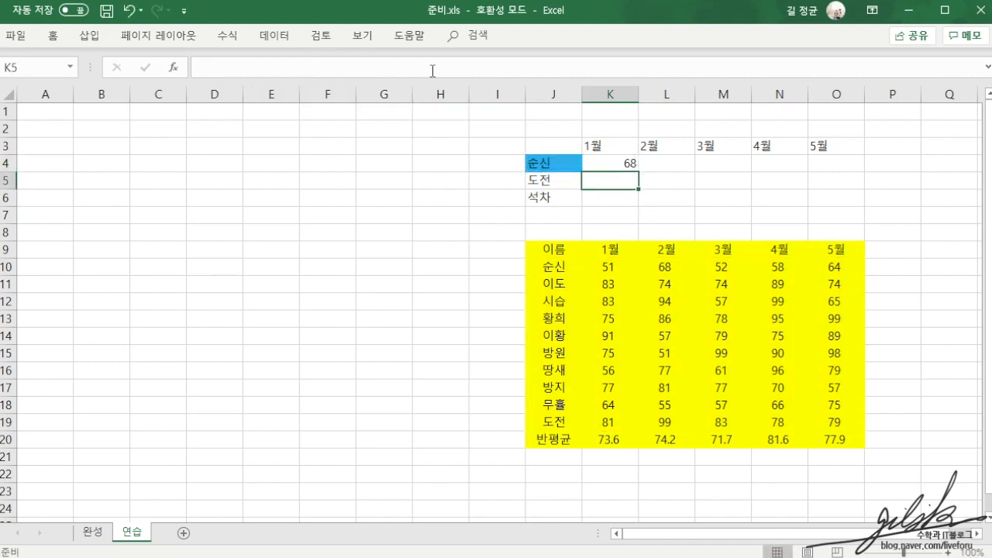
pyautogui.click(676, 263)
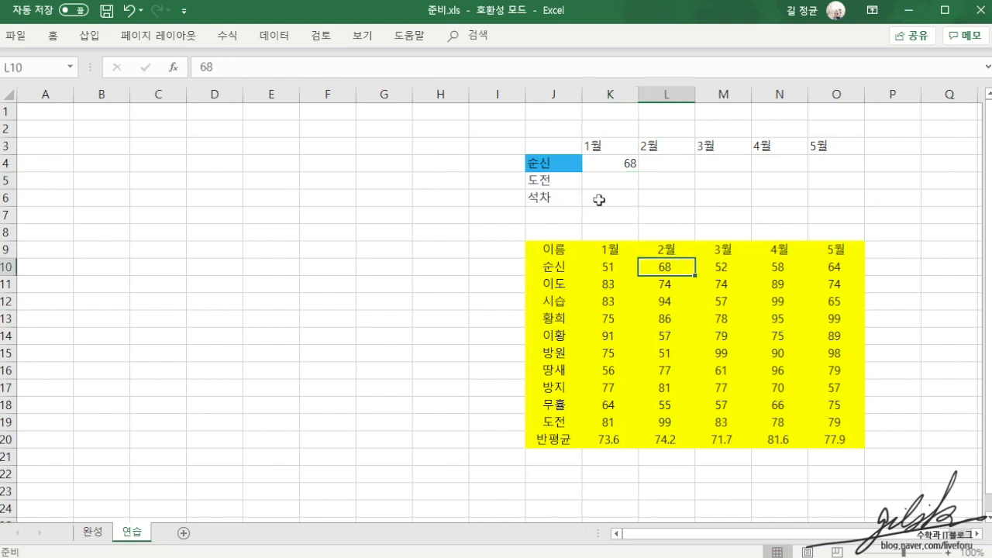
# Set the VLOOKUP column index in K4 to 5 and count across the first student's row to the 4월 column
pyautogui.click(633, 163)
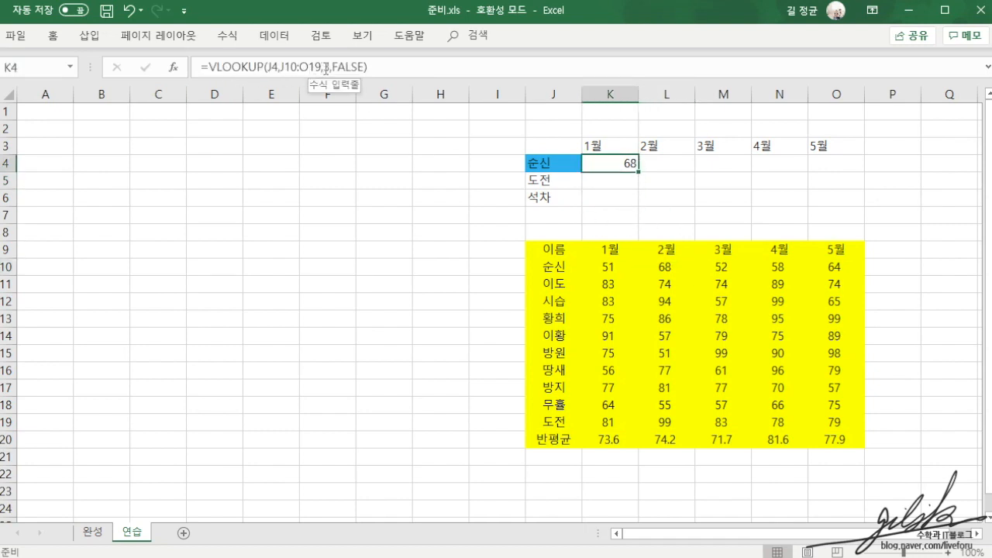
pyautogui.click(323, 67)
pyautogui.press('BackSpace')
pyautogui.write('5')
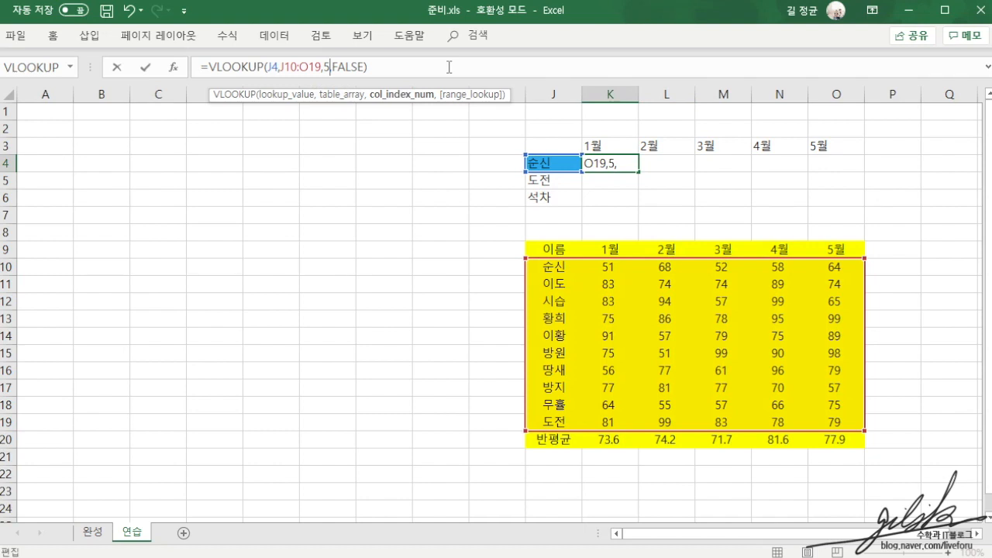
pyautogui.press('Return')
pyautogui.click(558, 266)
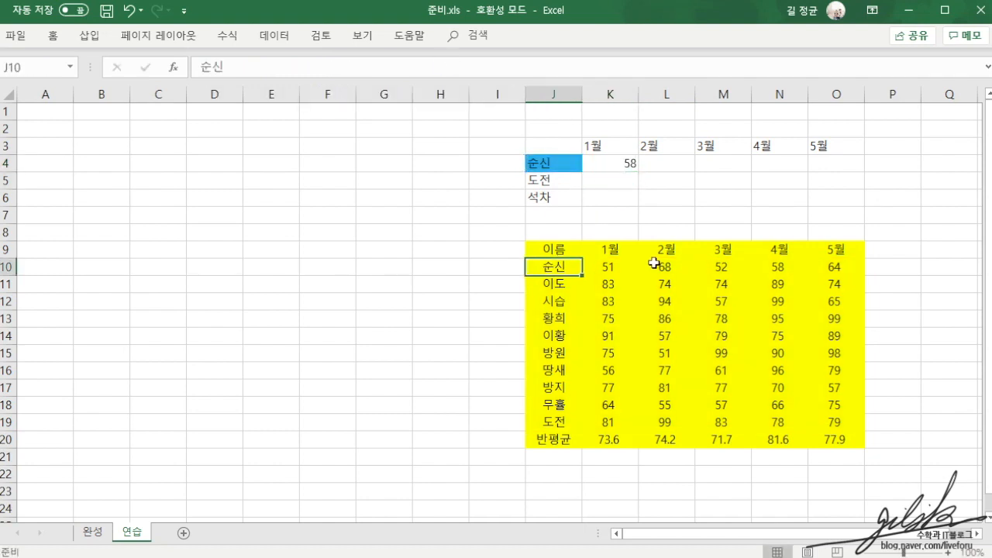
pyautogui.press('Right')
pyautogui.press('Right')
pyautogui.press('Right')
pyautogui.press('Right')
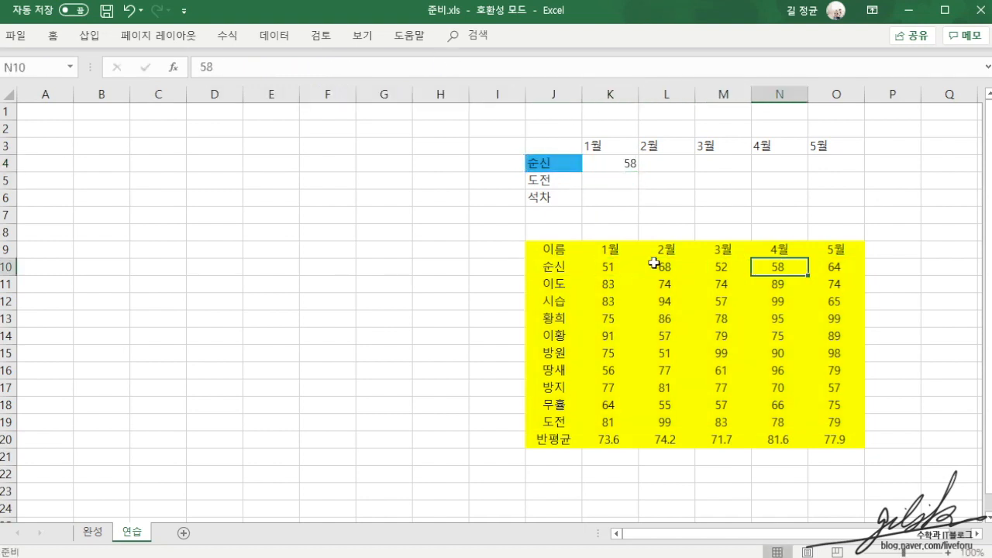
# Review the table array, lookup value and column index arguments of the VLOOKUP formula in K4 without changing them
pyautogui.press('Up')
pyautogui.press('Up')
pyautogui.press('Up')
pyautogui.press('Up')
pyautogui.press('Up')
pyautogui.press('Up')
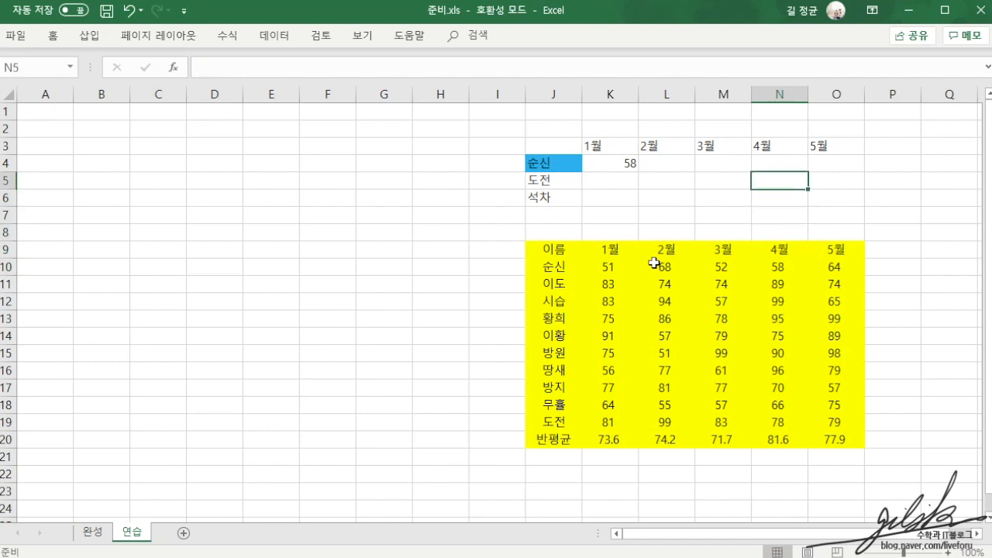
pyautogui.press('Left')
pyautogui.press('Left')
pyautogui.press('Left')
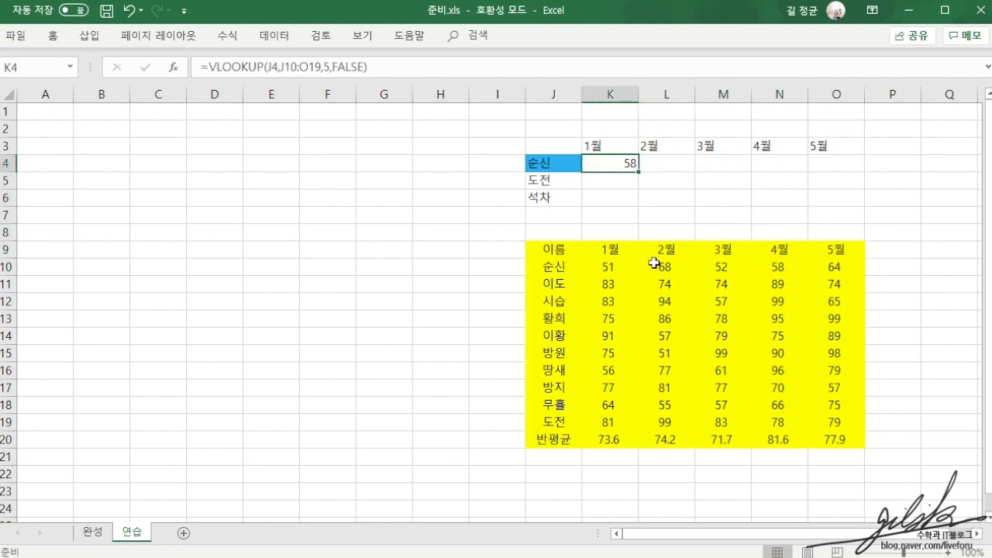
pyautogui.click(300, 68)
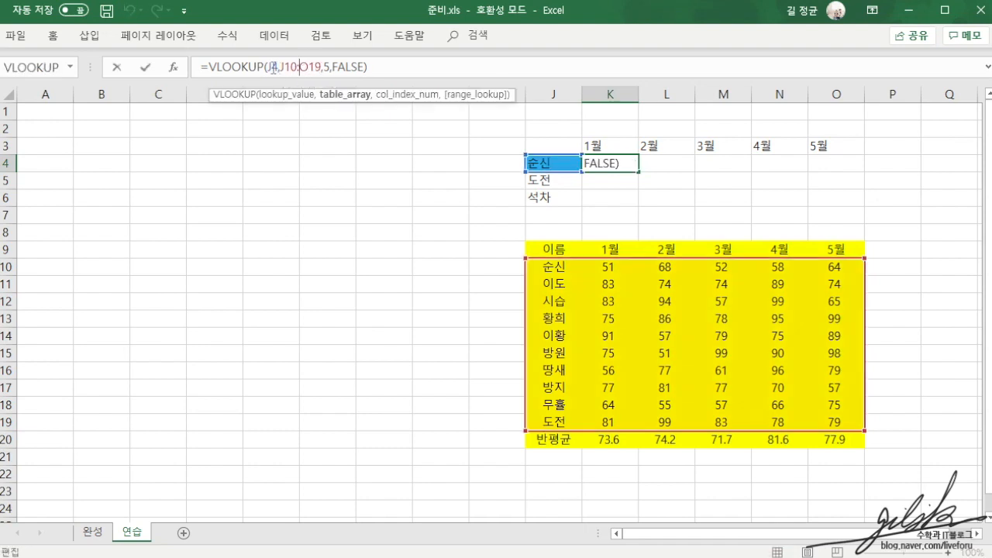
pyautogui.click(271, 68)
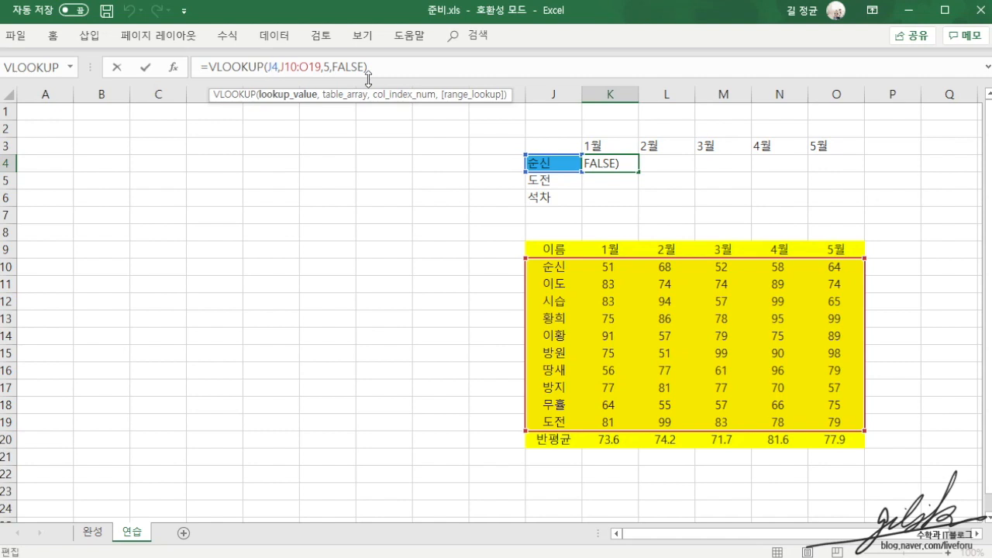
pyautogui.click(325, 68)
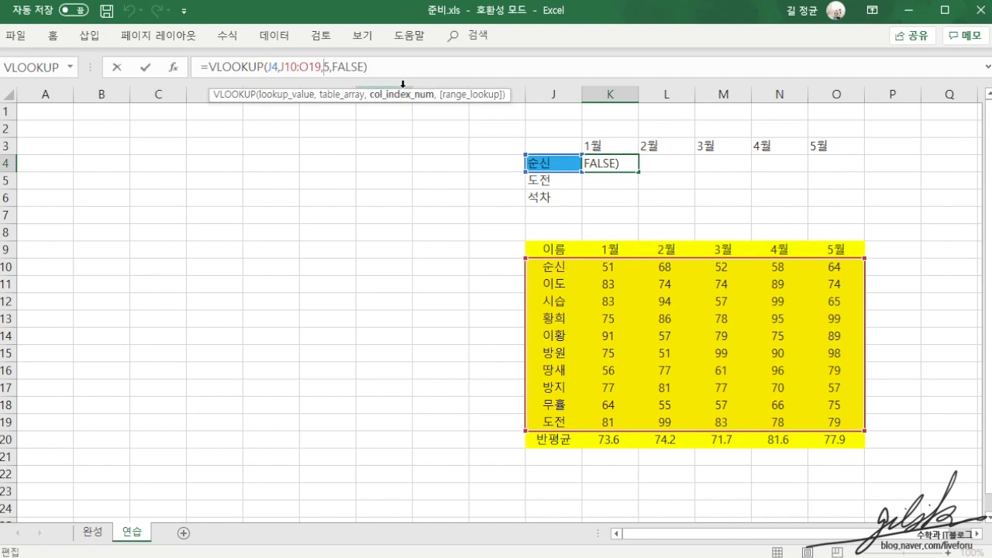
pyautogui.moveTo(850, 162)
pyautogui.mouseDown()
pyautogui.moveTo(786, 157)
pyautogui.moveTo(844, 178)
pyautogui.mouseUp()
pyautogui.press('Escape')
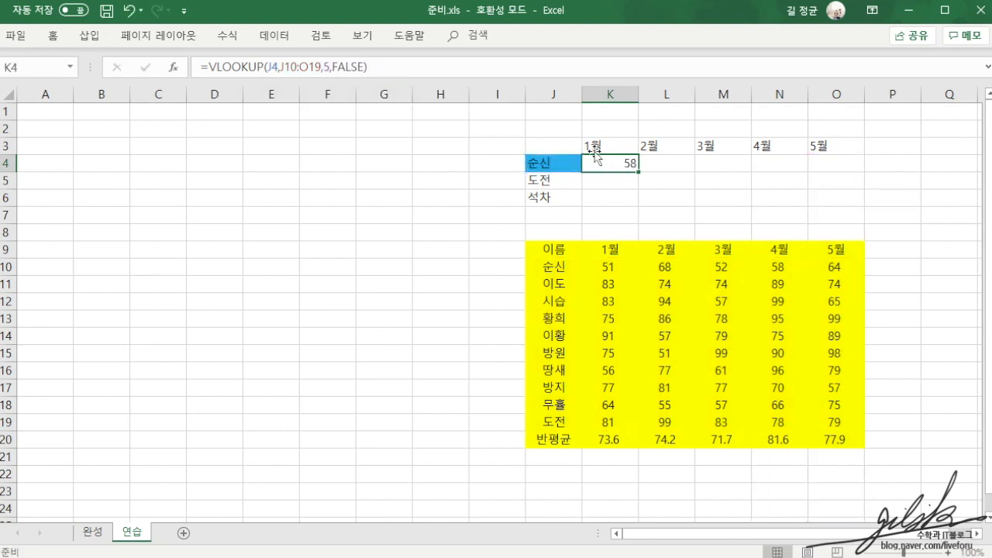
# Set the VLOOKUP column index in K4 back to 2
pyautogui.click(327, 68)
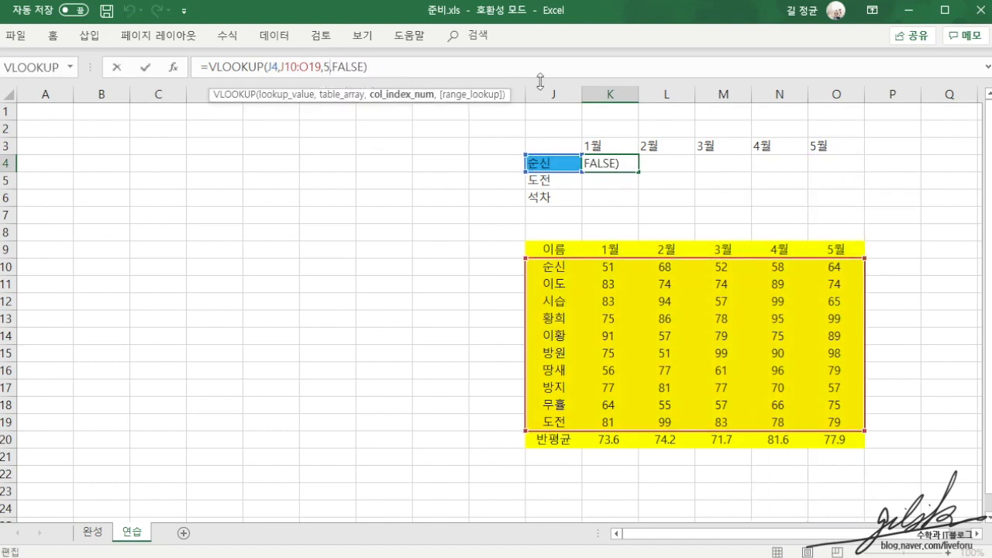
pyautogui.press('BackSpace')
pyautogui.write('2')
pyautogui.press('Return')
pyautogui.press('Up')
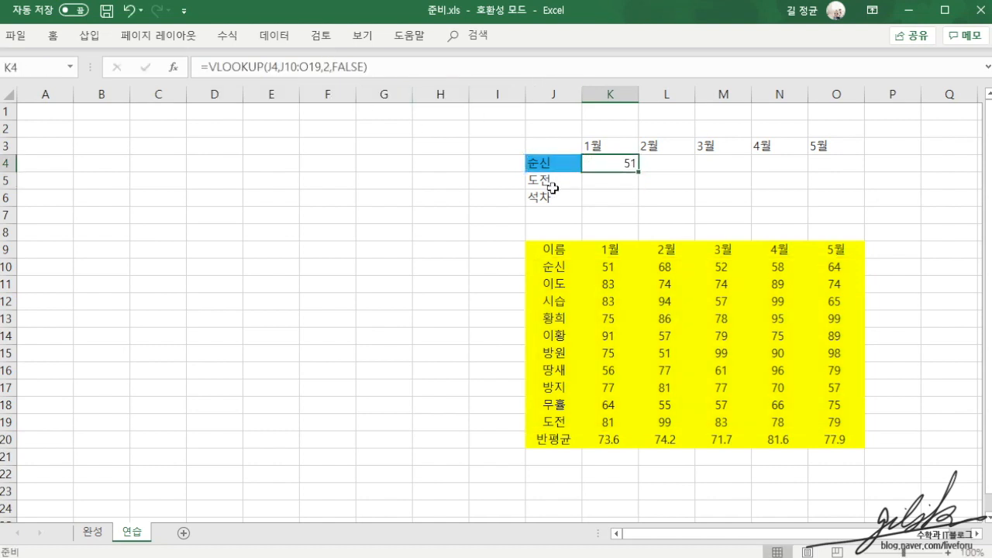
# Copy the VLOOKUP formula from K4 into L4:O4, under 2월 through 5월
pyautogui.press('Right')
pyautogui.press('Left')
pyautogui.hotkey('ctrl', 'c')
pyautogui.press('Right')
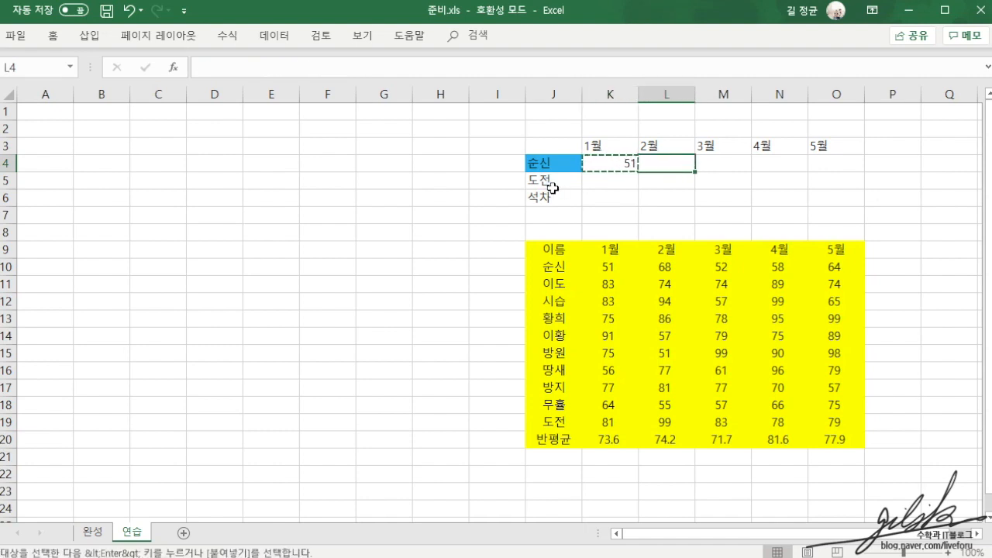
pyautogui.hotkey('shift', 'Right')
pyautogui.hotkey('shift', 'Right')
pyautogui.hotkey('shift', 'Right')
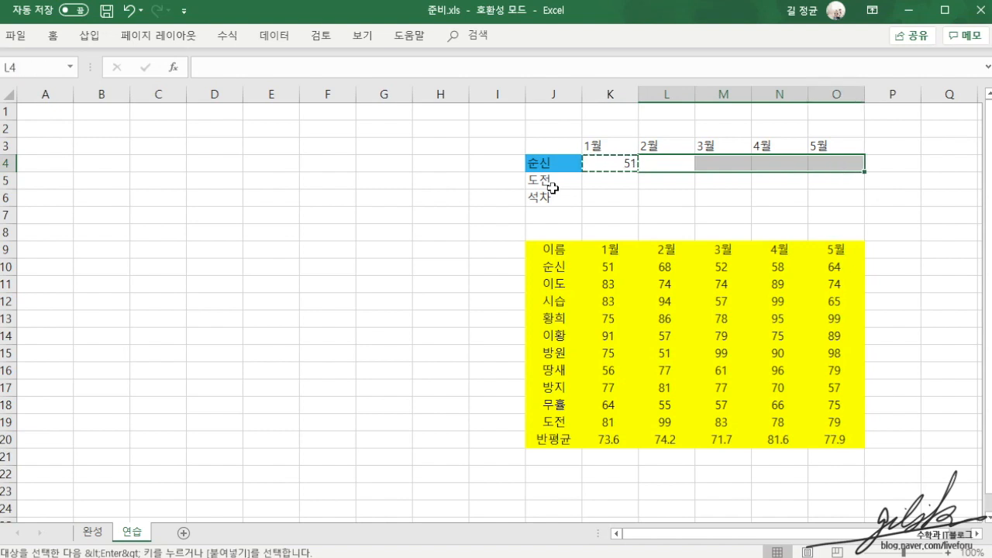
pyautogui.hotkey('ctrl', 'v')
pyautogui.press('Down')
pyautogui.press('Up')
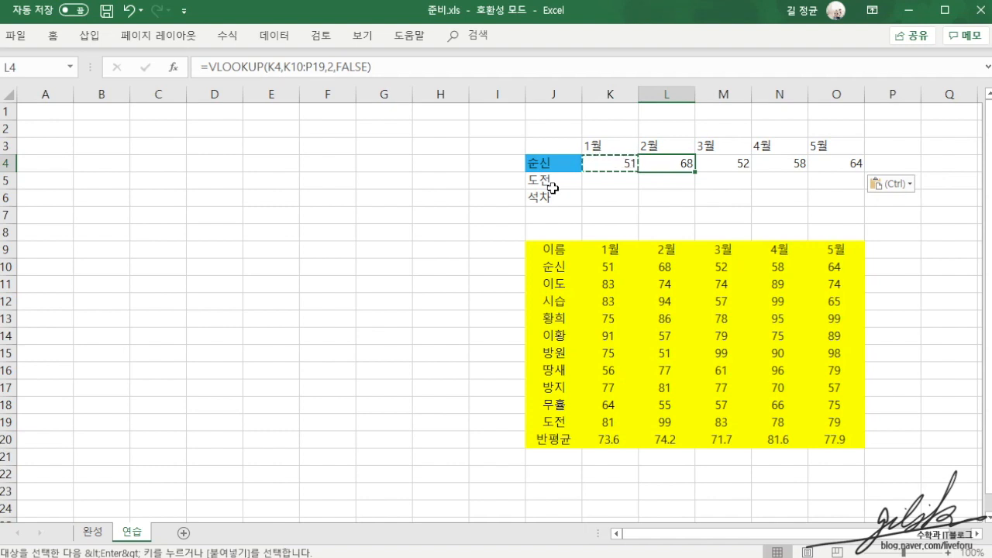
# Examine the lookup value and table array references in each copied VLOOKUP formula from L4 to O4
pyautogui.press('Escape')
pyautogui.click(618, 163)
pyautogui.click(672, 163)
pyautogui.click(334, 68)
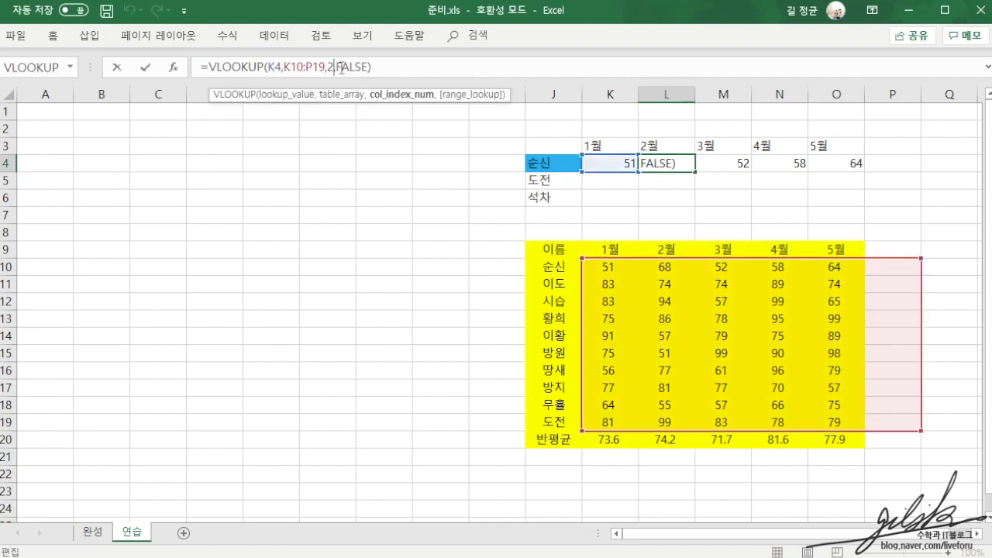
pyautogui.click(734, 165)
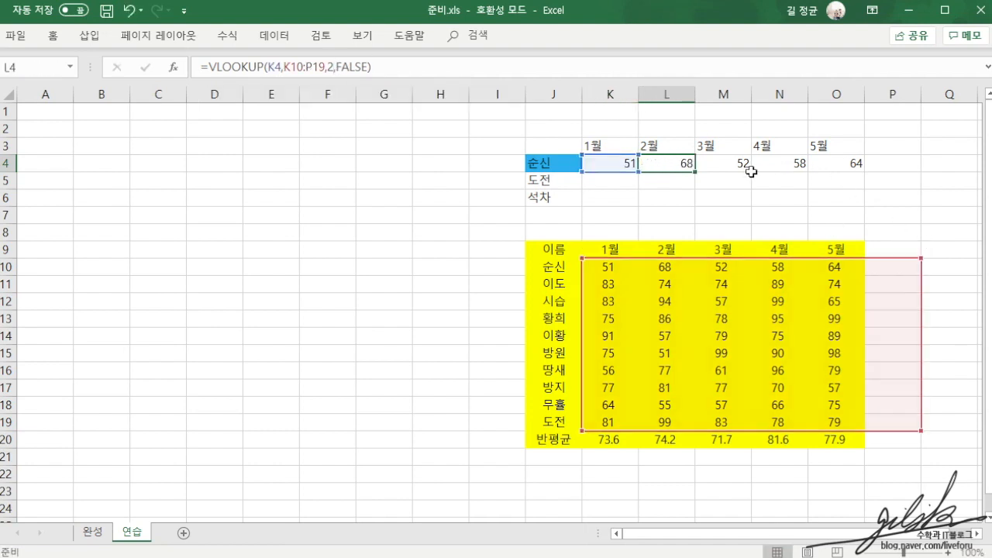
pyautogui.click(331, 68)
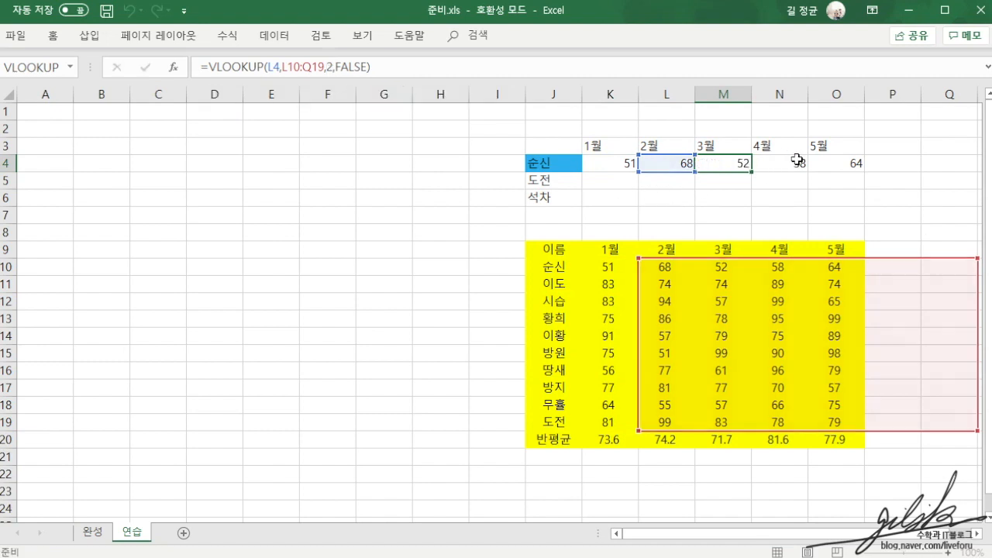
pyautogui.press('Tab')
pyautogui.click(326, 74)
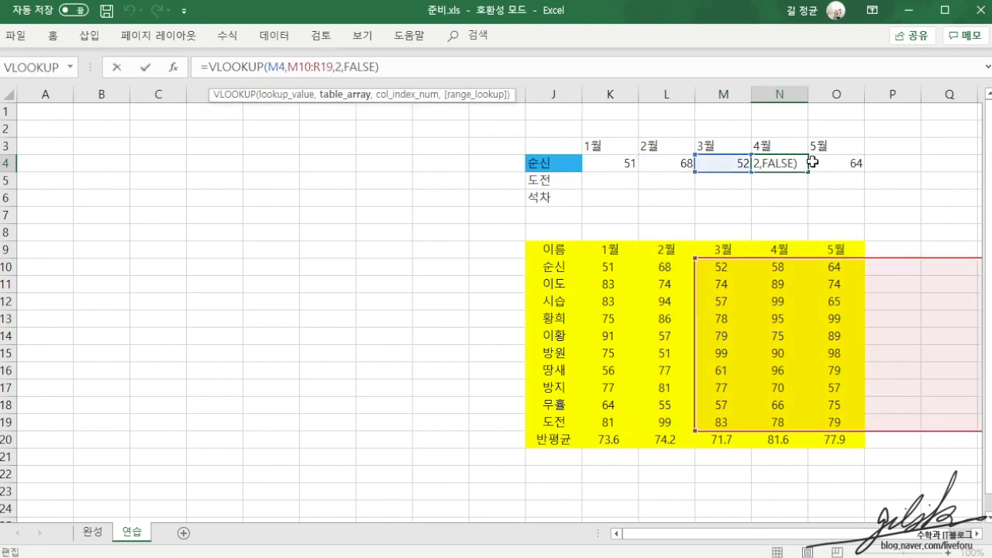
pyautogui.press('Tab')
pyautogui.click(307, 68)
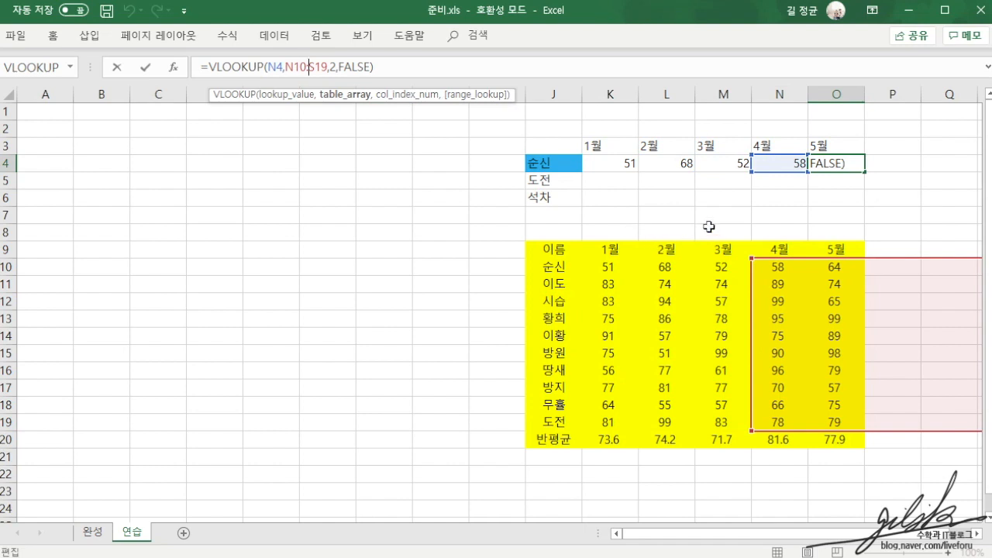
pyautogui.press('Escape')
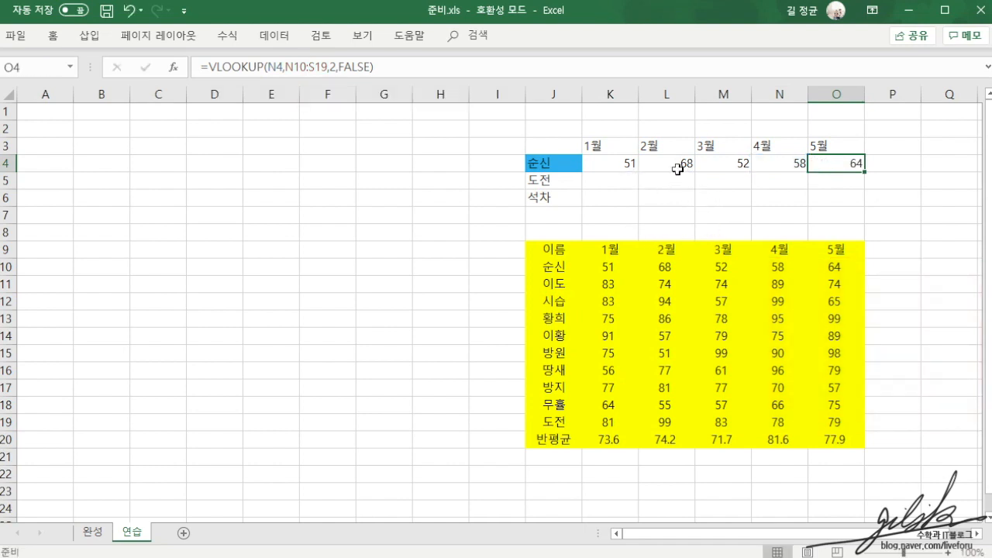
# Delete the copied VLOOKUP formulas from L4:O4
pyautogui.moveTo(676, 164); pyautogui.dragTo(846, 164)
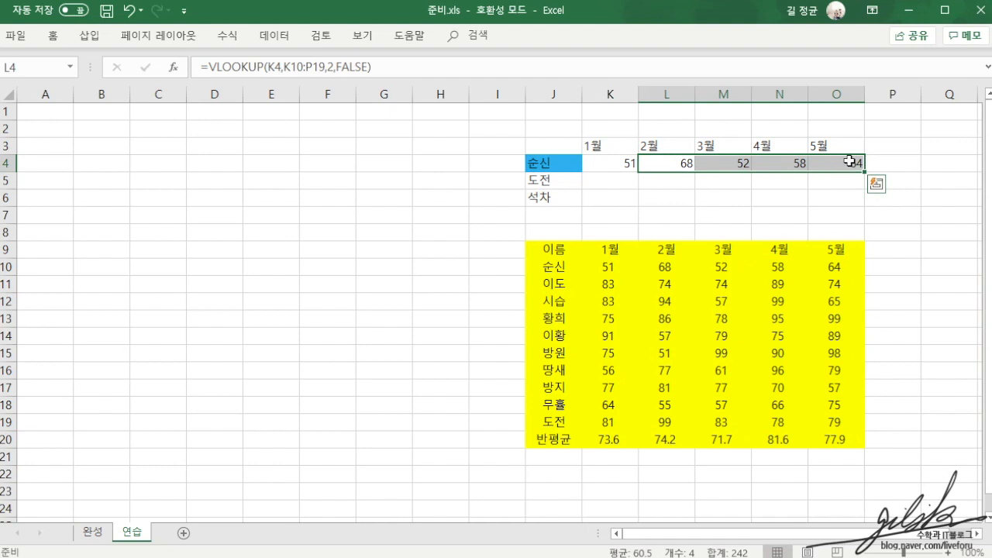
pyautogui.press('Delete')
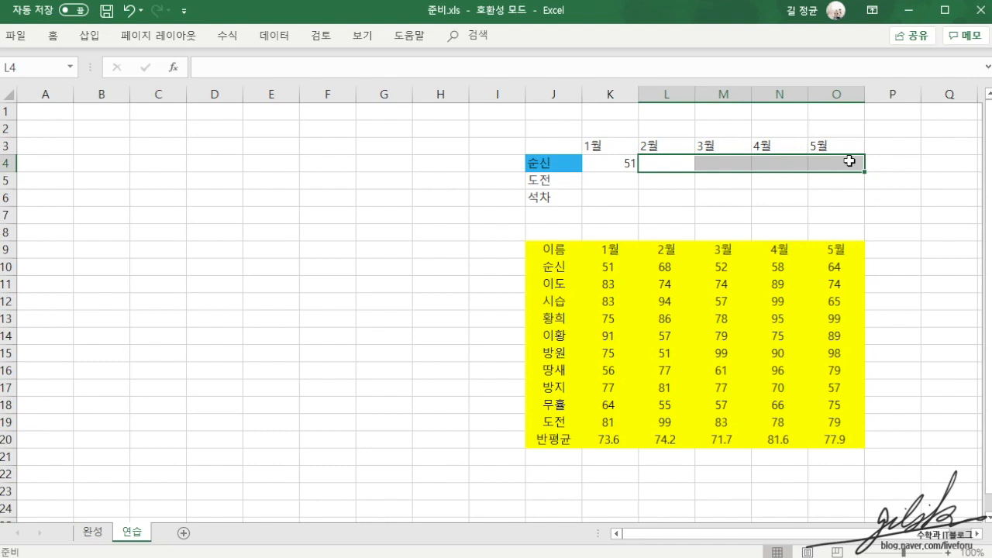
# Make the lookup value reference in K4's VLOOKUP formula absolute as $J$4
pyautogui.press('Left')
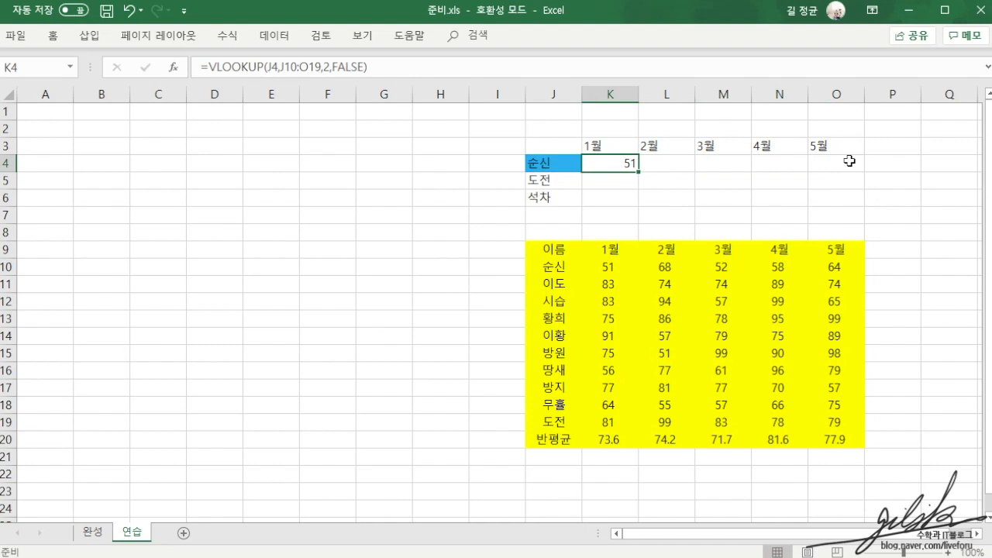
pyautogui.click(275, 68)
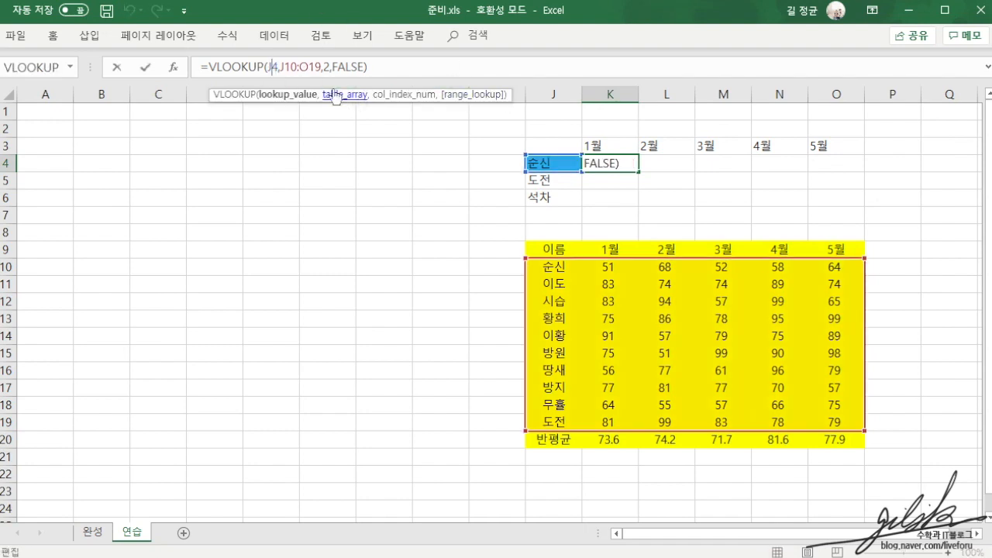
pyautogui.moveTo(284, 68); pyautogui.dragTo(311, 68)
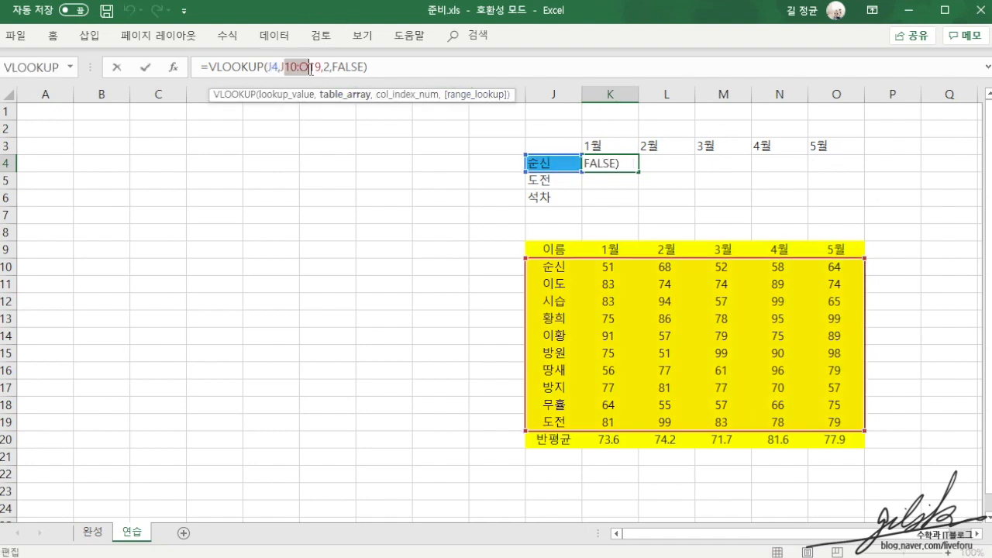
pyautogui.click(272, 68)
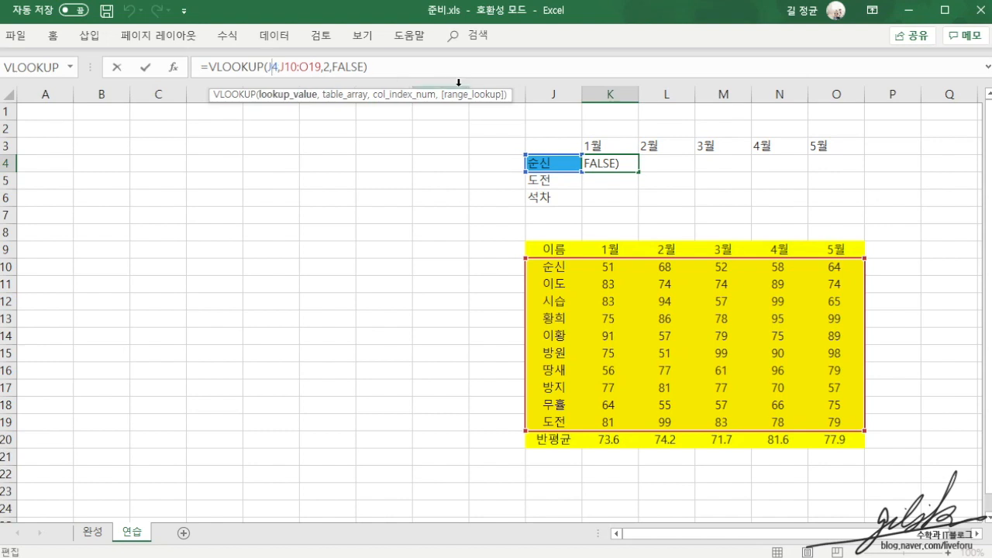
pyautogui.press('F4')
pyautogui.press('Right')
pyautogui.press('Right')
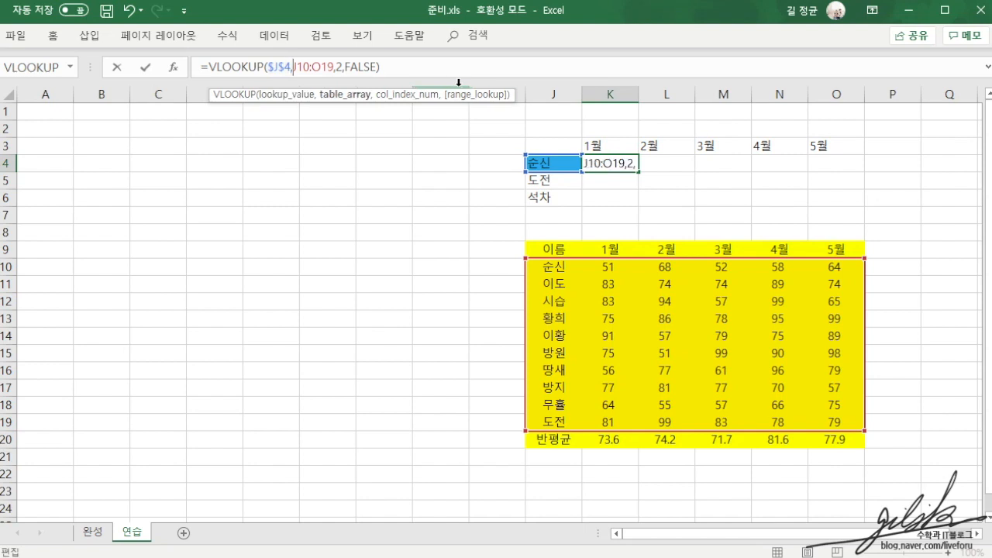
# Make the table array in K4's VLOOKUP formula absolute as $J$10:$O$19
pyautogui.press('F4')
pyautogui.press('Right')
pyautogui.press('Right')
pyautogui.press('F4')
pyautogui.press('Right')
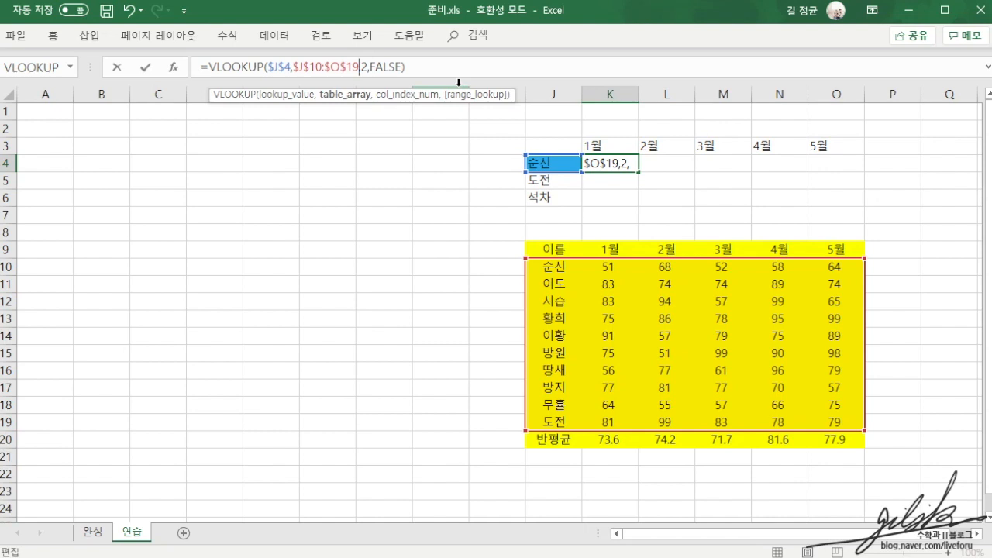
pyautogui.press('Return')
pyautogui.press('Up')
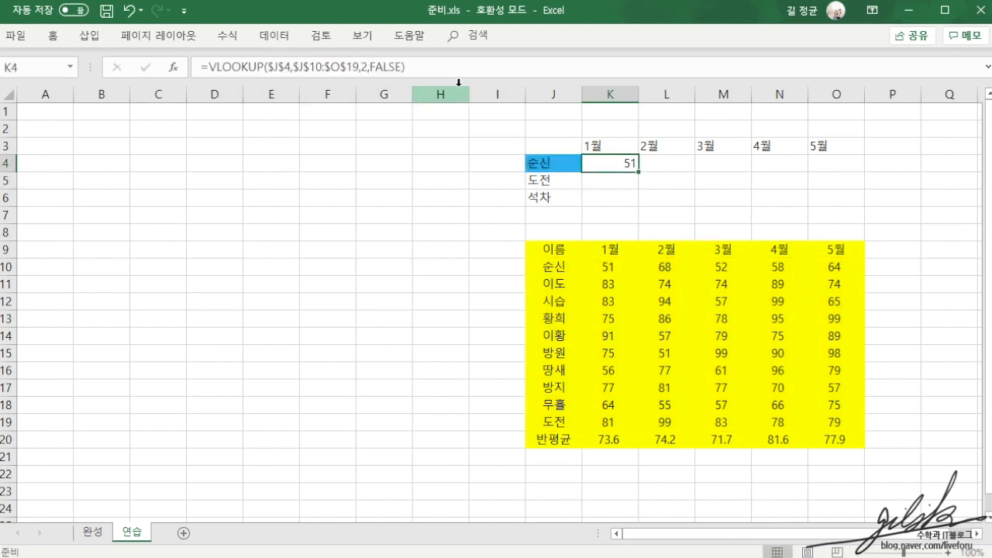
# Copy the VLOOKUP formula with absolute references from K4 into L4:O4
pyautogui.hotkey('ctrl', 'c')
pyautogui.press('Right')
pyautogui.hotkey('shift', 'Right')
pyautogui.hotkey('shift', 'Right')
pyautogui.hotkey('shift', 'Right')
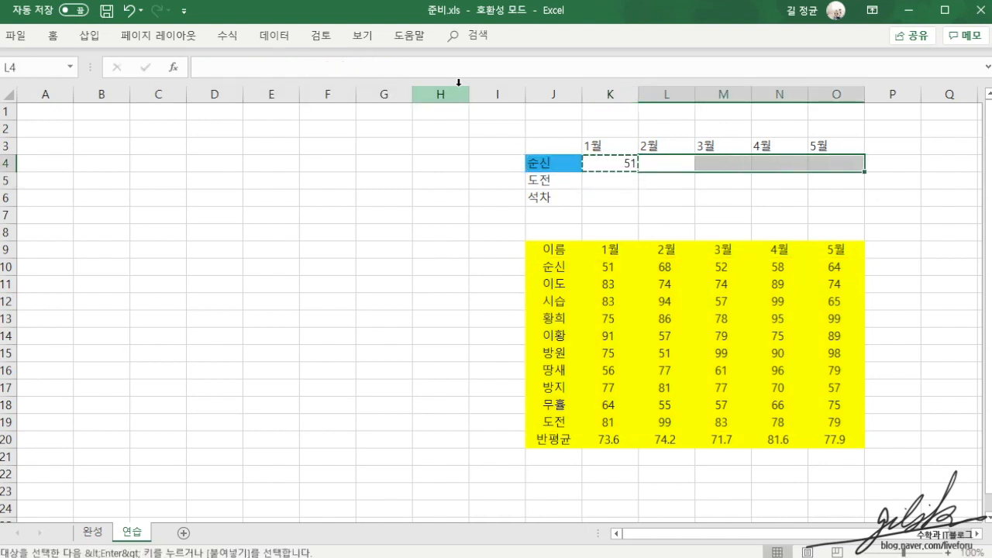
pyautogui.press('Return')
# Change the VLOOKUP column index in L4 to the 2월 column of the table
pyautogui.press('Left')
pyautogui.press('Right')
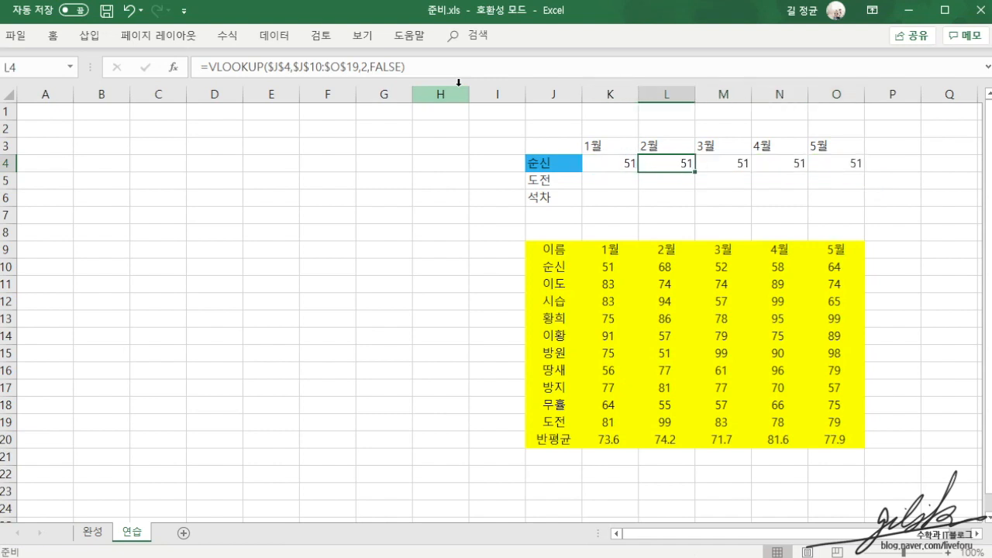
pyautogui.click(361, 69)
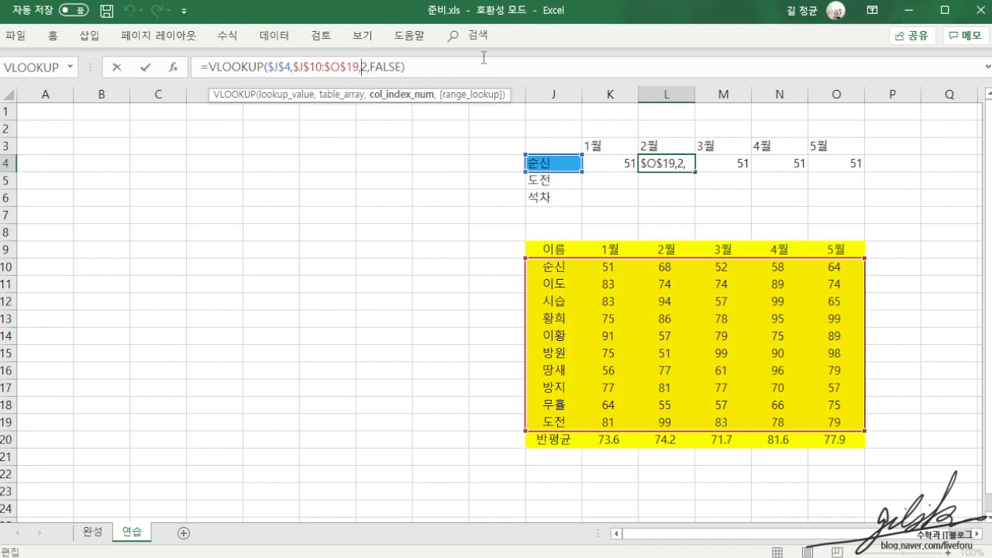
pyautogui.press('Return')
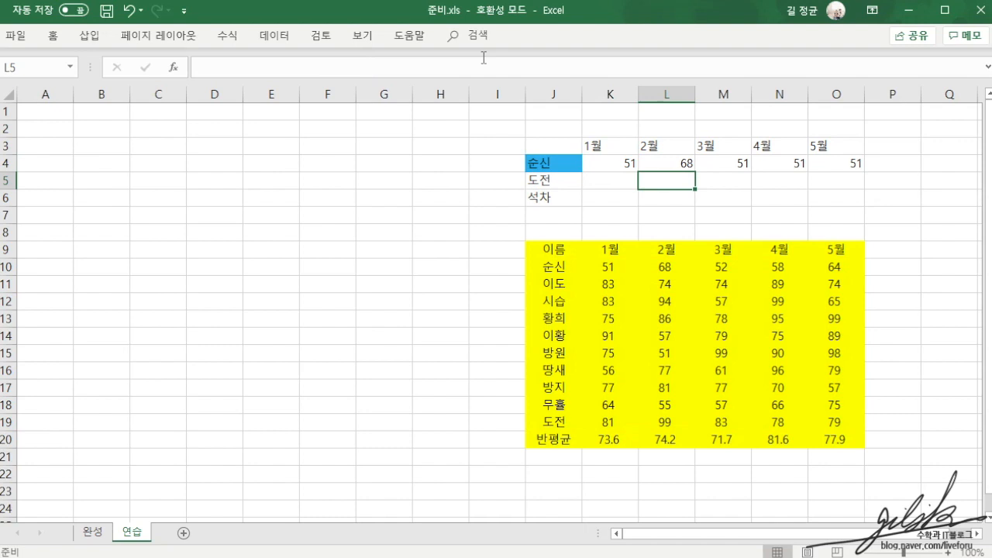
# Set the VLOOKUP column index in M4 to 4 for the 3월 score
pyautogui.press('Right')
pyautogui.press('Up')
pyautogui.click(361, 69)
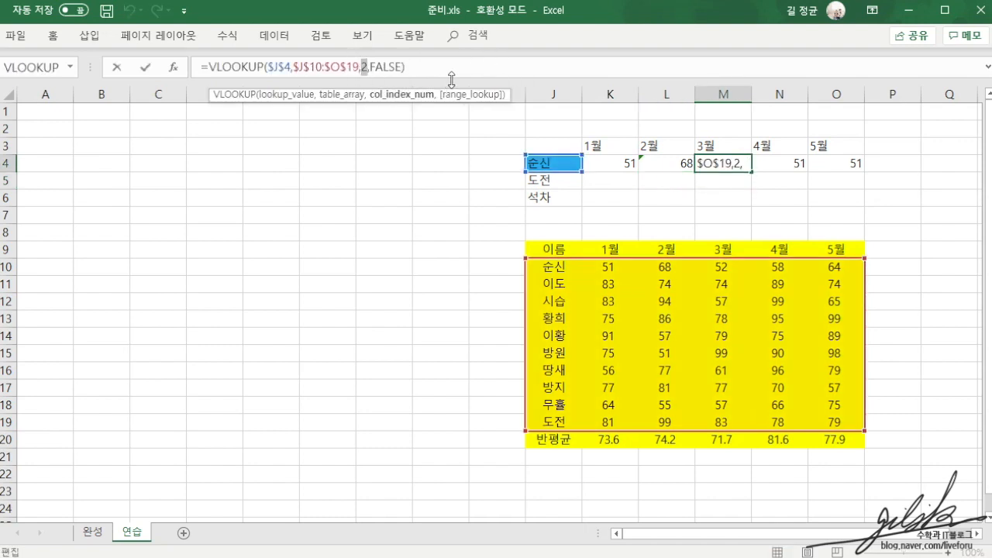
pyautogui.write('4')
pyautogui.press('Return')
# Set the VLOOKUP column index in N4 to 5 for the 4월 score
pyautogui.press('Right')
pyautogui.press('Up')
pyautogui.press('Left')
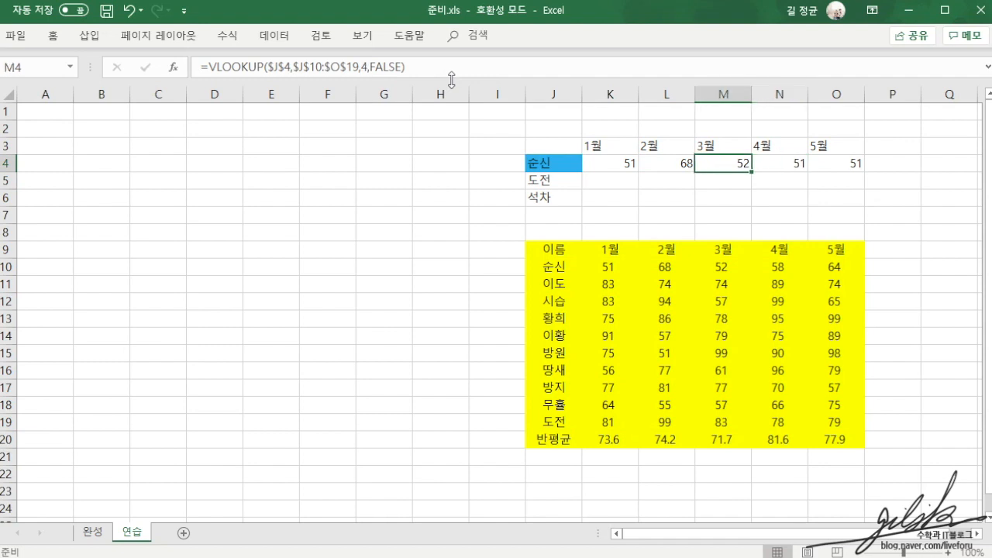
pyautogui.press('Right')
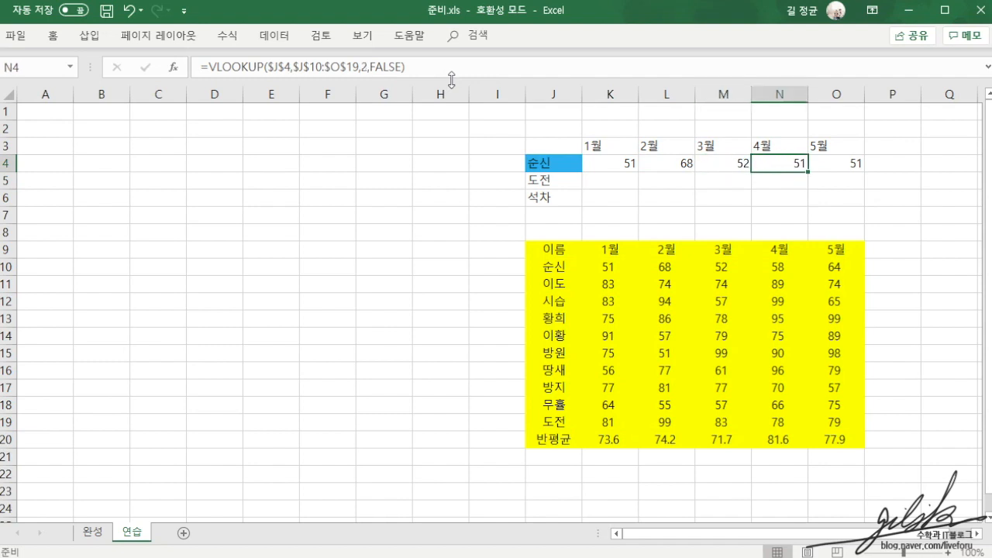
pyautogui.click(368, 70)
pyautogui.write('5')
pyautogui.press('Return')
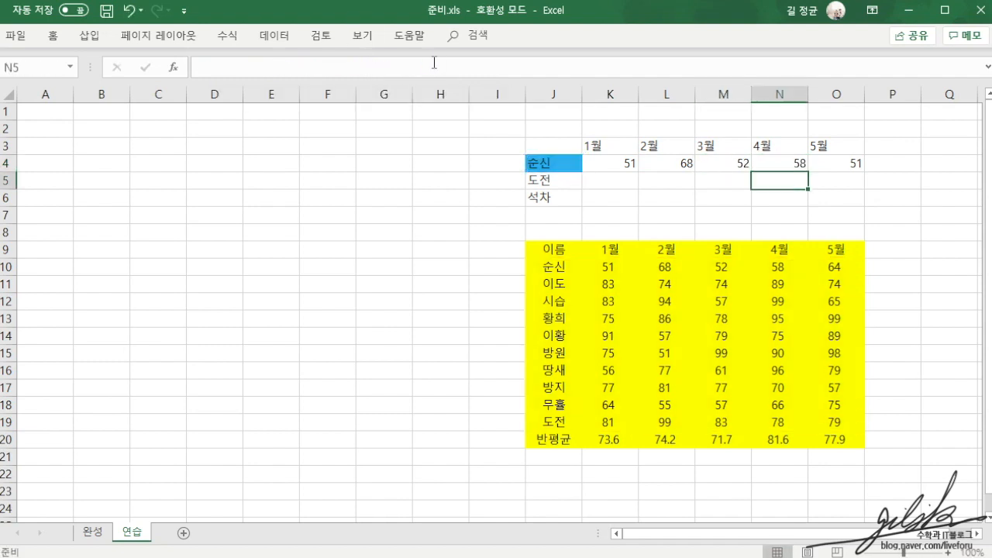
# Set the VLOOKUP column index in O4 to 6 for the 5월 score
pyautogui.press('Right')
pyautogui.press('Up')
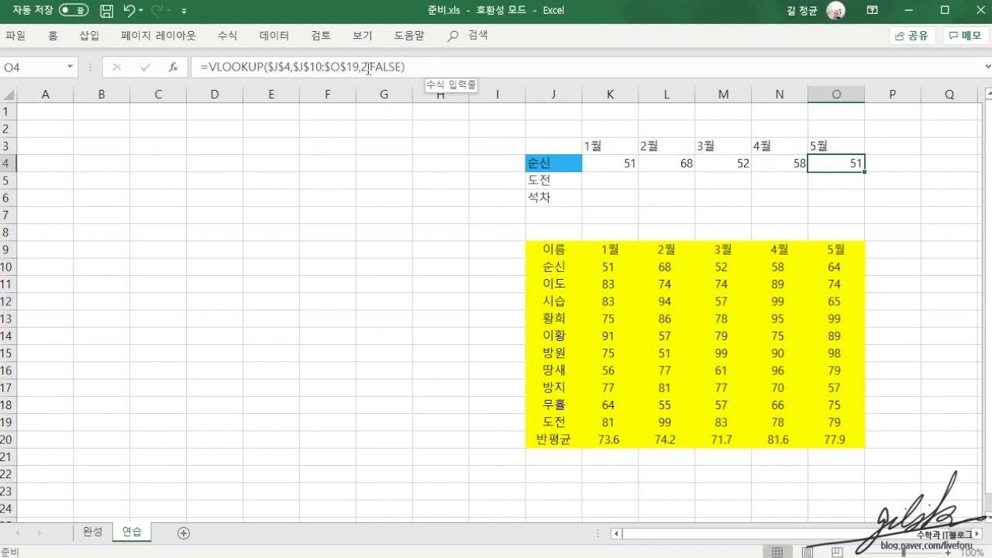
pyautogui.click(368, 70)
pyautogui.press('BackSpace')
pyautogui.write('6')
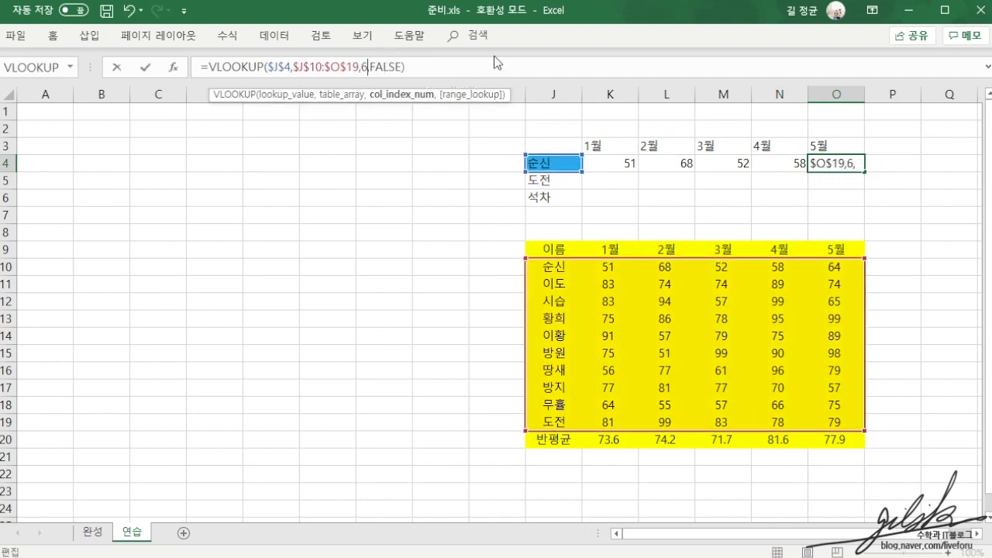
pyautogui.press('Return')
# Test the lookup by entering the student name listed in J11 into J4
pyautogui.press('Up')
pyautogui.press('Left')
pyautogui.press('Left')
pyautogui.press('Left')
pyautogui.press('Left')
pyautogui.press('Left')
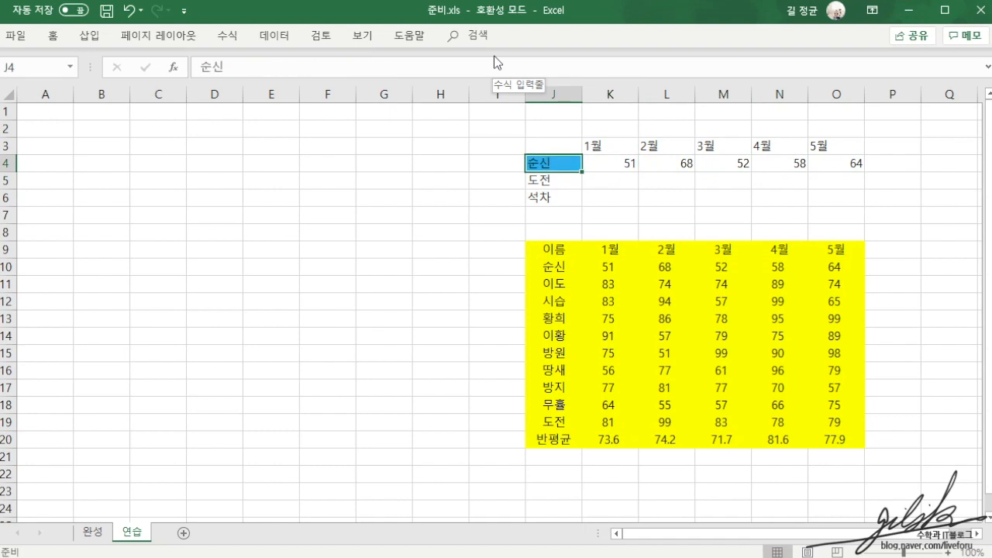
pyautogui.write('이도')
pyautogui.press('Return')
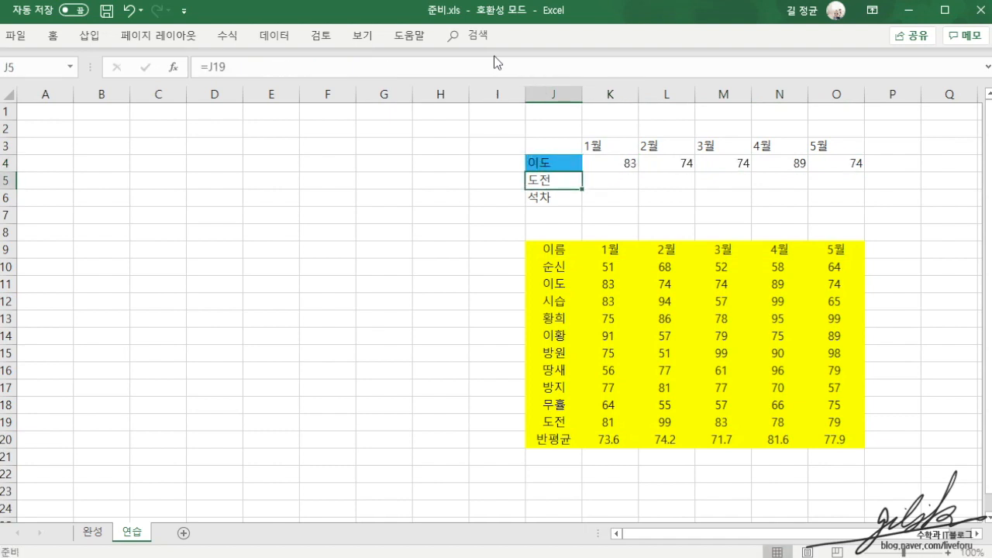
# Replace the lookup name in J4 with the student name listed in J12
pyautogui.press('Up')
pyautogui.write('시습')
pyautogui.press('Return')
pyautogui.press('Up')
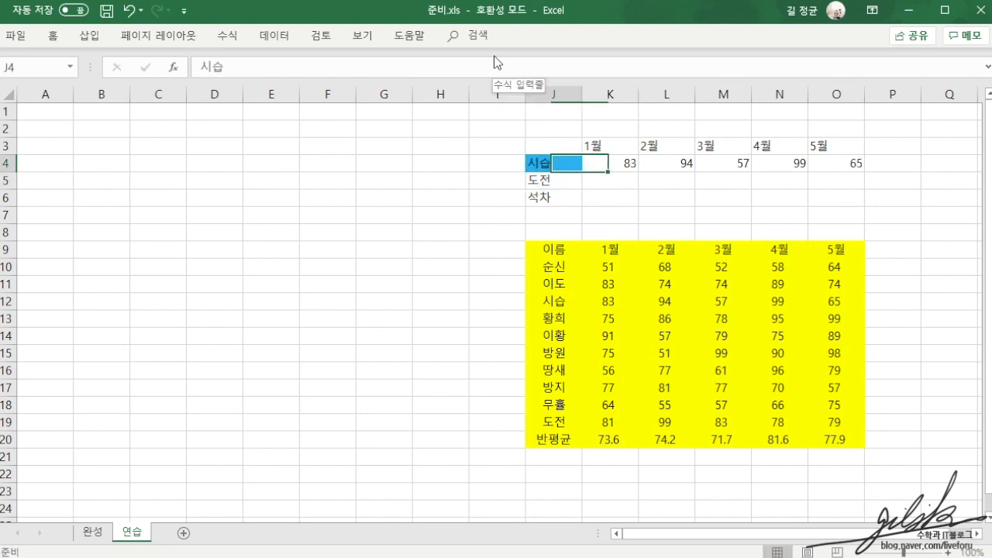
pyautogui.press('Right')
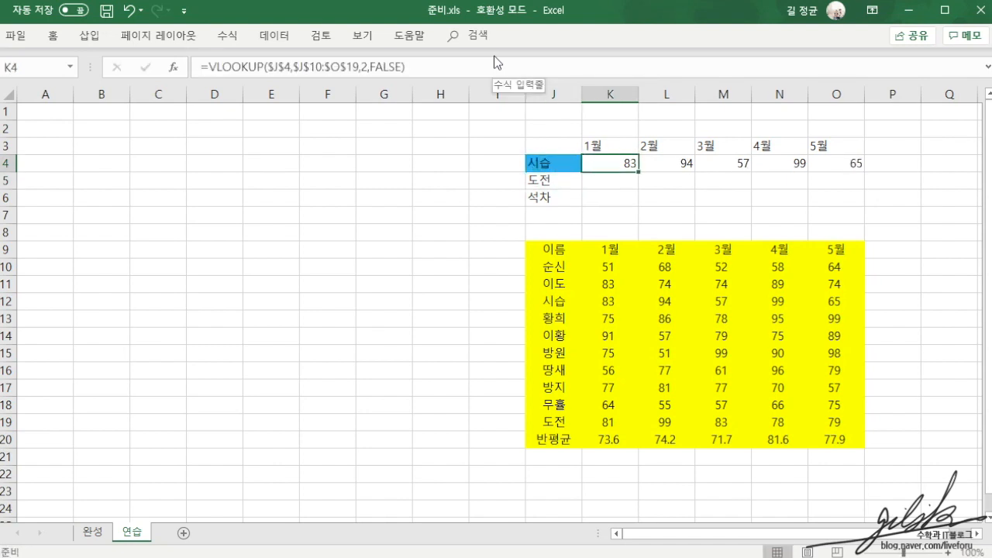
pyautogui.press('Left')
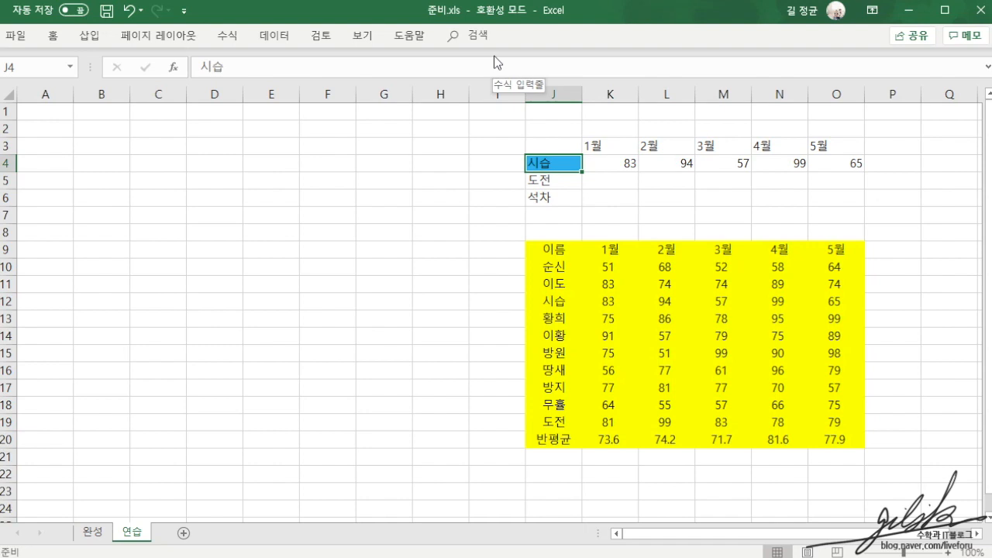
# Replace the entry in J5 with the label 반평균, using the summary on the 완성 sheet as reference
pyautogui.press('Down')
pyautogui.press('Delete')
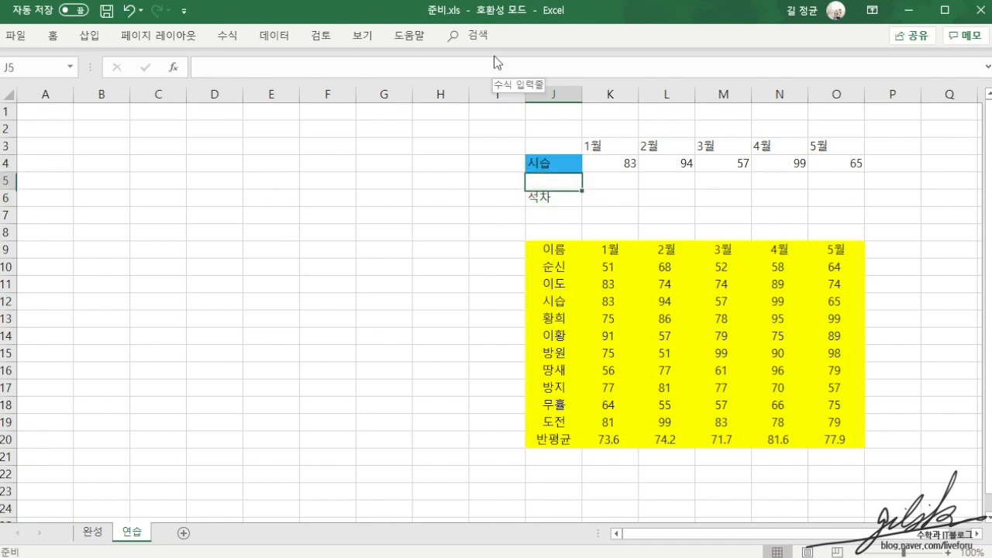
pyautogui.write('반')
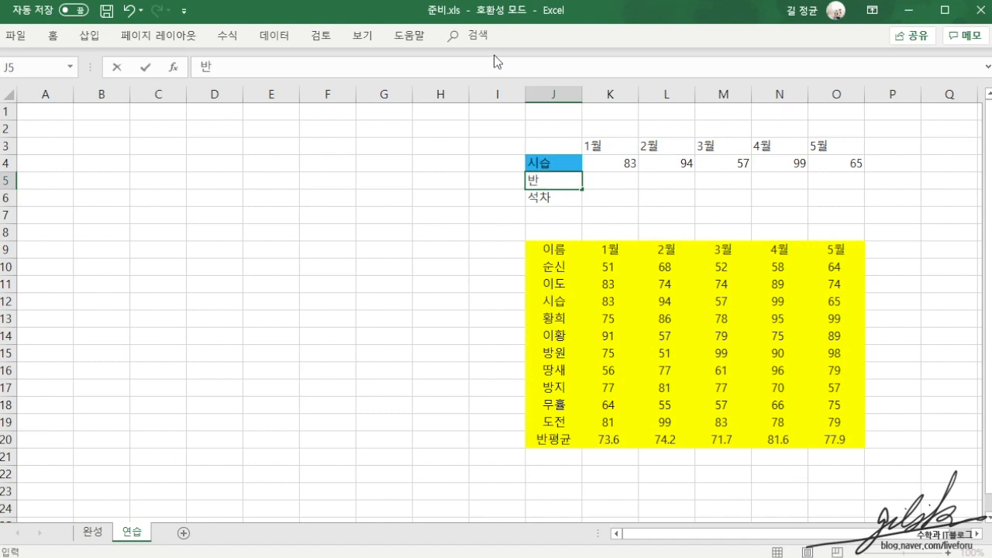
pyautogui.press('Escape')
pyautogui.click(95, 534)
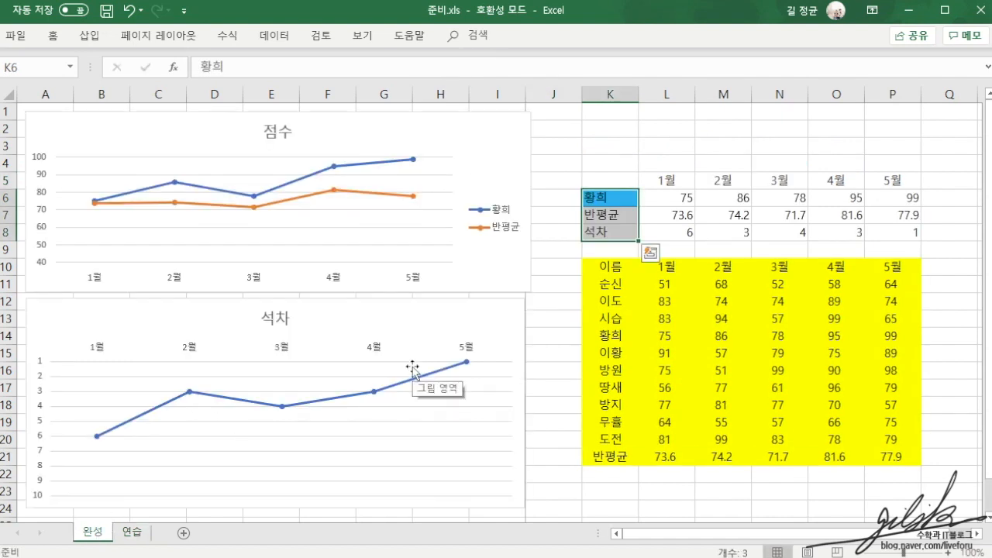
pyautogui.click(683, 248)
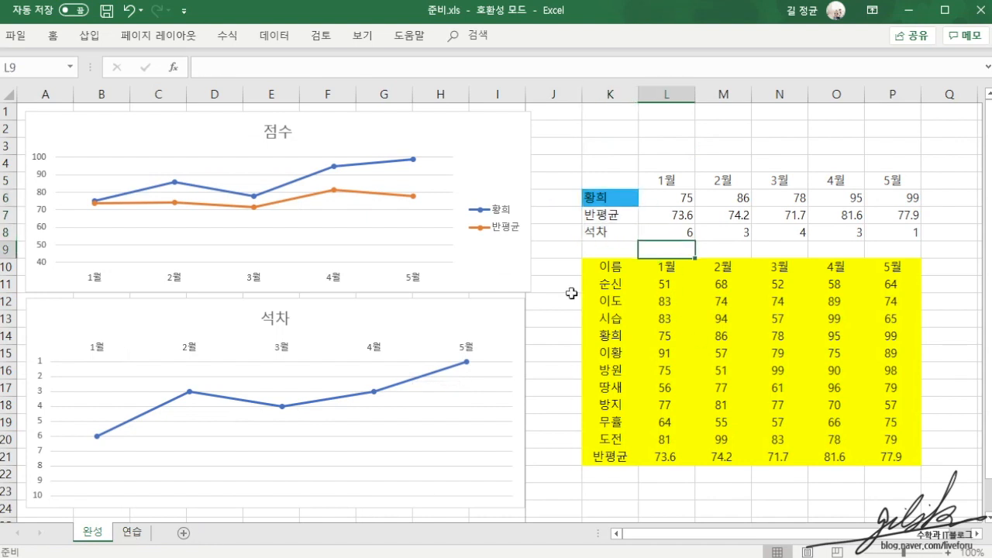
pyautogui.click(132, 533)
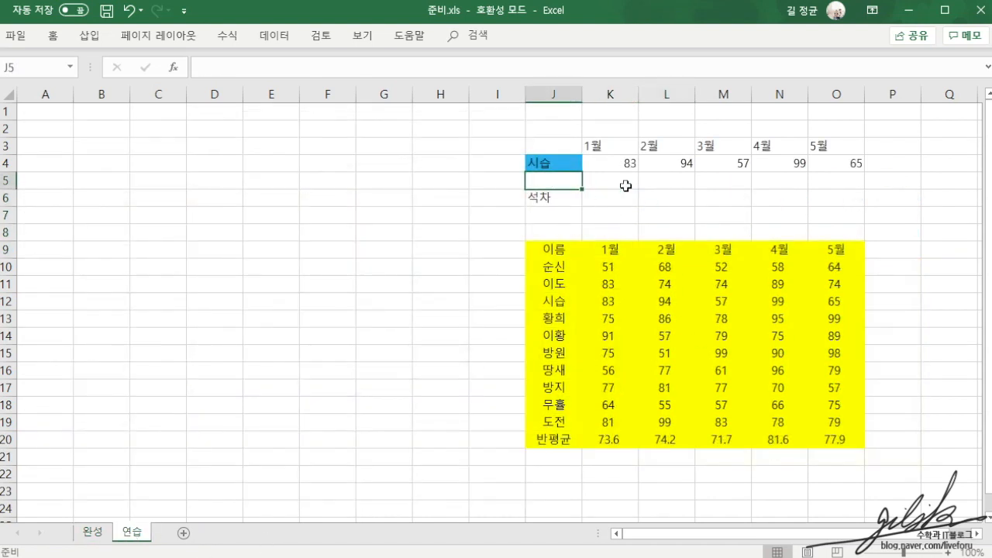
pyautogui.write('반평')
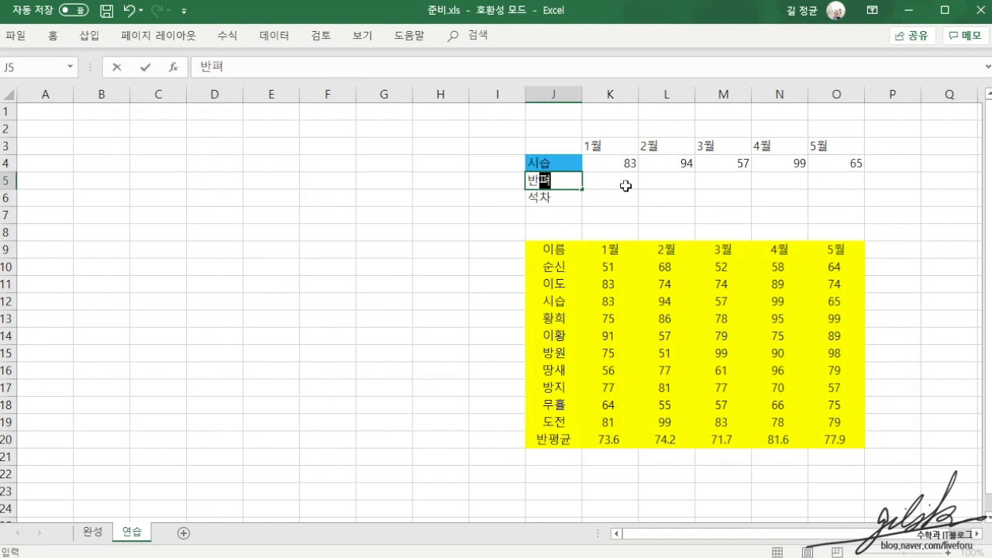
pyautogui.write('균')
pyautogui.click(626, 186)
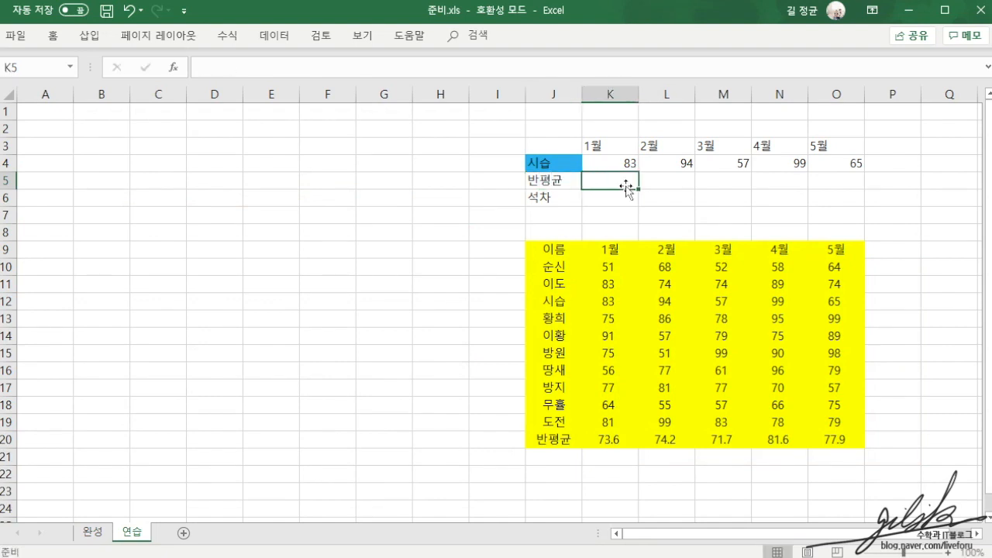
pyautogui.write('=averg')
pyautogui.press('BackSpace')
pyautogui.write('age(')
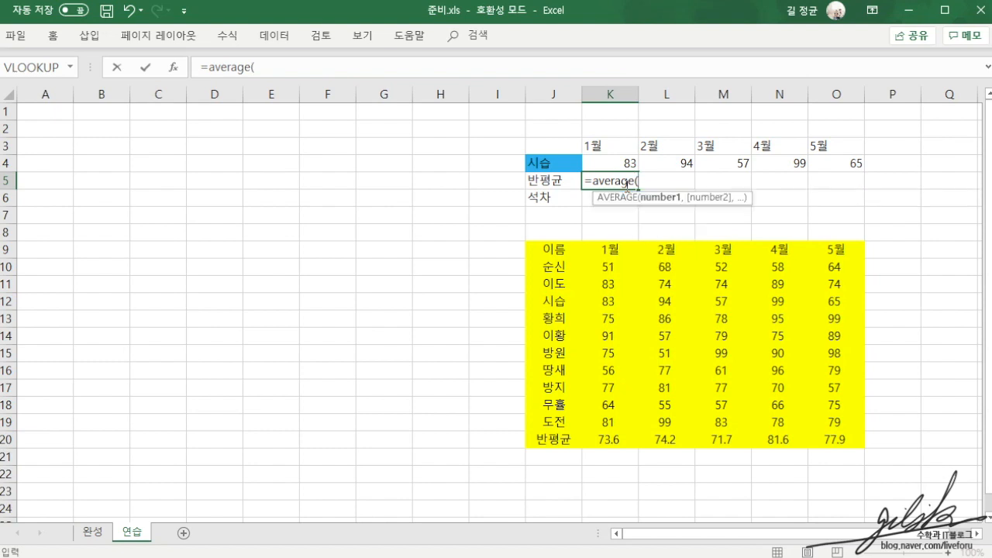
pyautogui.moveTo(608, 266); pyautogui.dragTo(635, 442)
pyautogui.press('Escape')
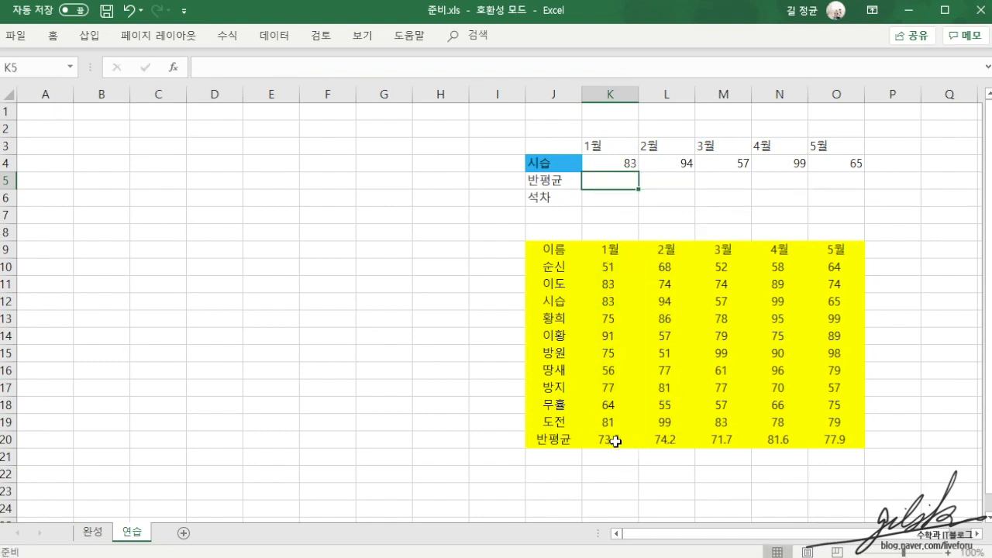
# Link K5 to the 1월 class average in K20 with a direct cell reference
pyautogui.click(614, 438)
pyautogui.click(632, 180)
pyautogui.write('=')
pyautogui.click(590, 439)
pyautogui.hotkey('ctrl', 'Return')
# Copy the class average reference from K5 into L5:O5 for 2월 through 5월
pyautogui.hotkey('ctrl', 'c')
pyautogui.press('Right')
pyautogui.hotkey('shift', 'Right')
pyautogui.hotkey('shift', 'Right')
pyautogui.hotkey('shift', 'Right')
pyautogui.hotkey('ctrl', 'v')
pyautogui.press('Escape')
pyautogui.press('Down')
pyautogui.press('Left')
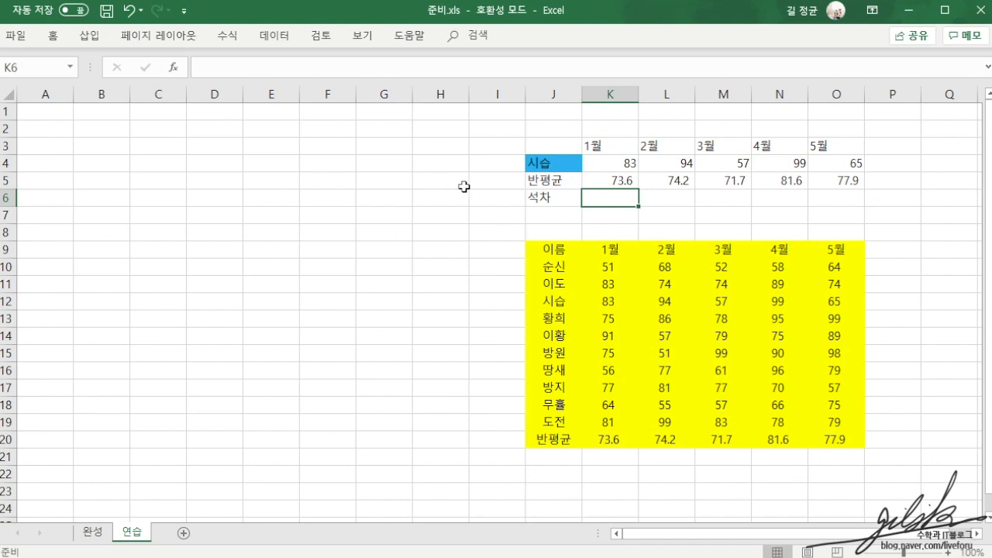
# Insert a 2-D line chart with markers from J3:O5 and place it over columns A to G, starting near row 2
pyautogui.click(559, 144)
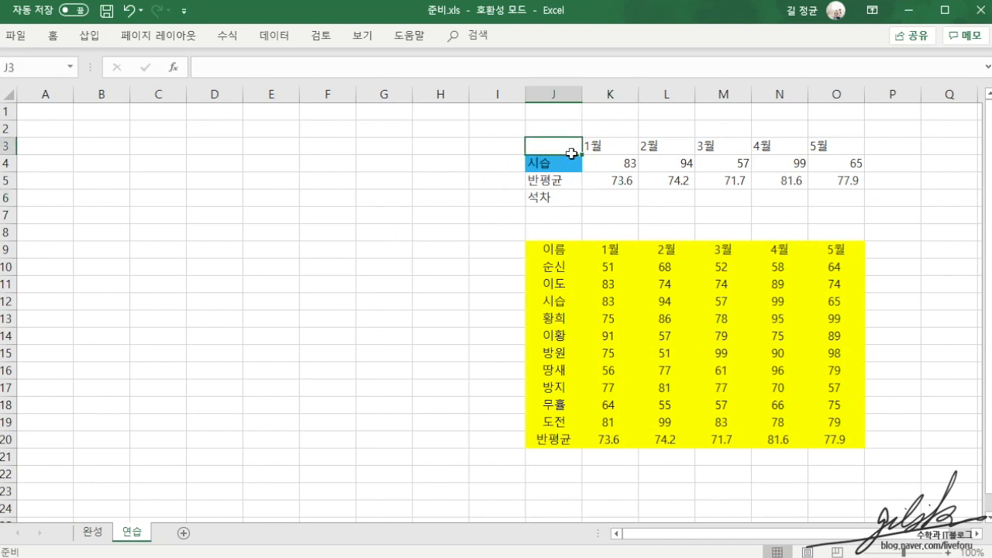
pyautogui.moveTo(616, 148); pyautogui.dragTo(845, 189)
pyautogui.moveTo(571, 143); pyautogui.dragTo(823, 180)
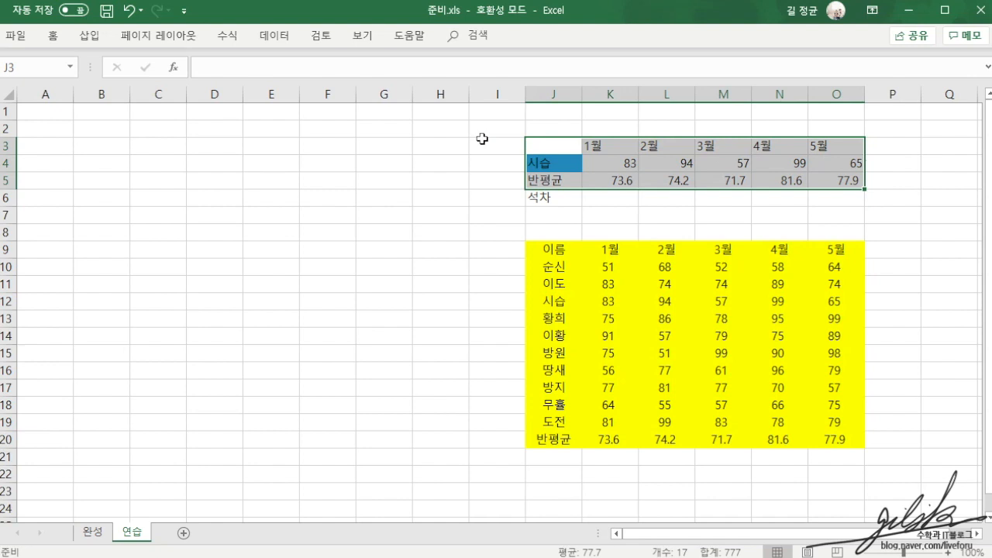
pyautogui.click(93, 36)
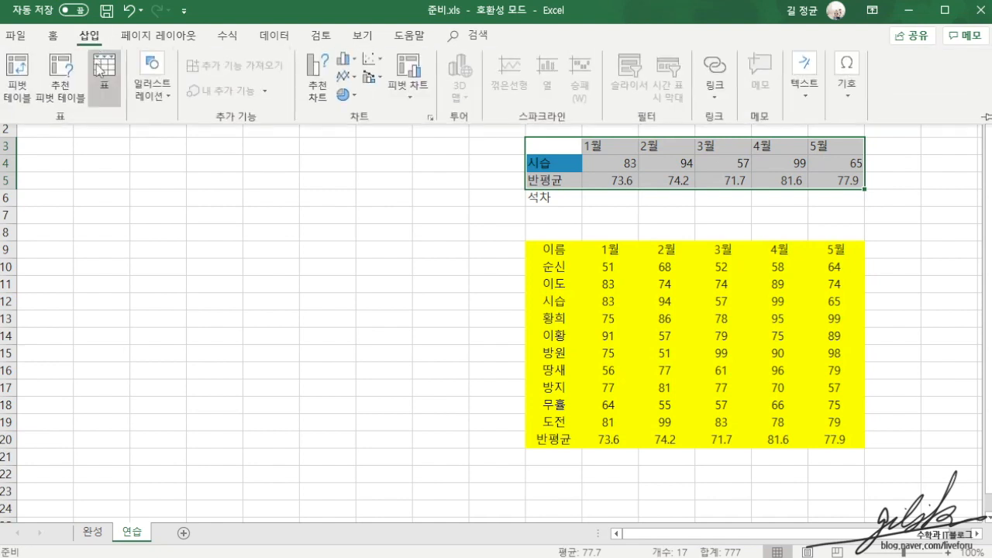
pyautogui.click(346, 76)
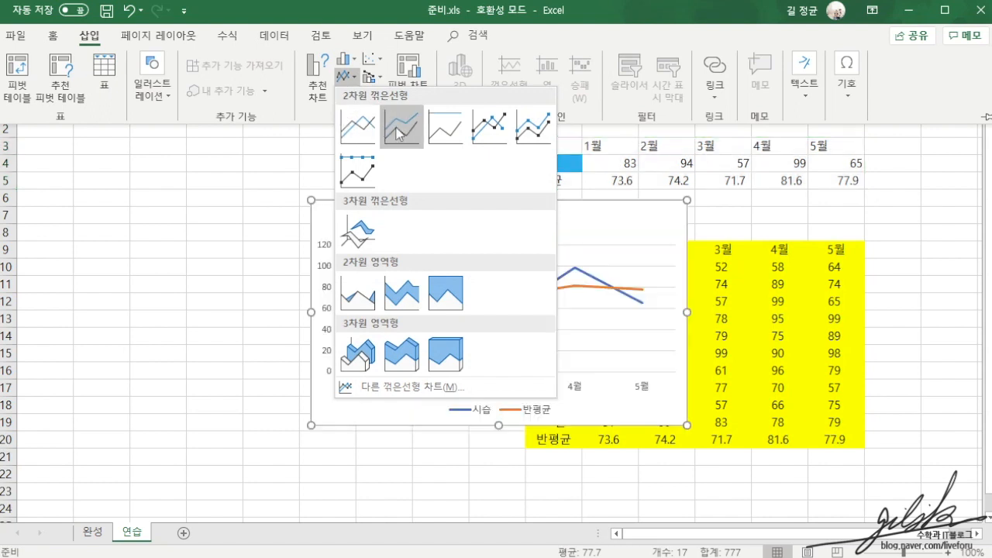
pyautogui.click(489, 131)
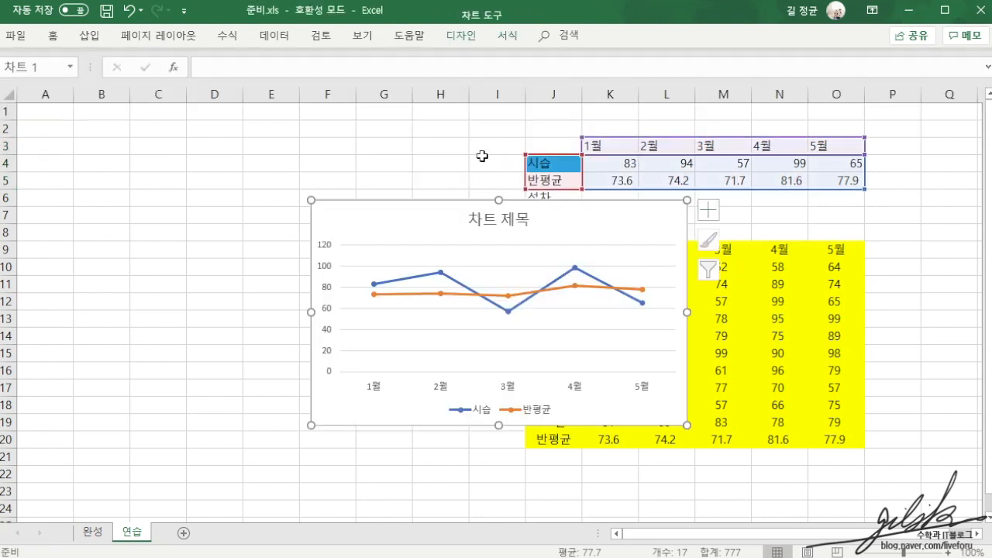
pyautogui.moveTo(421, 215); pyautogui.dragTo(124, 123)
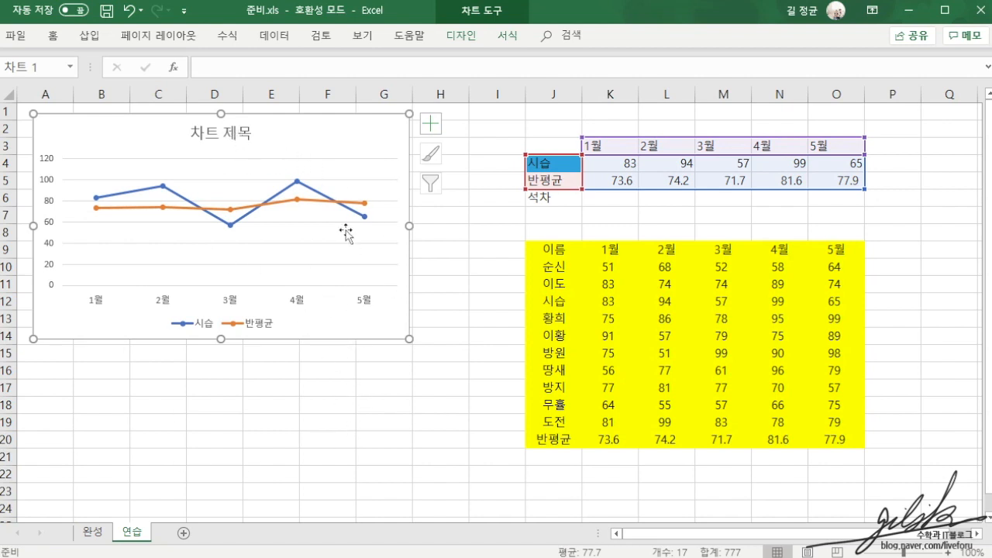
# Replace the chart title with 5개월 성적변화 and close the formatting pane
pyautogui.doubleClick(245, 138)
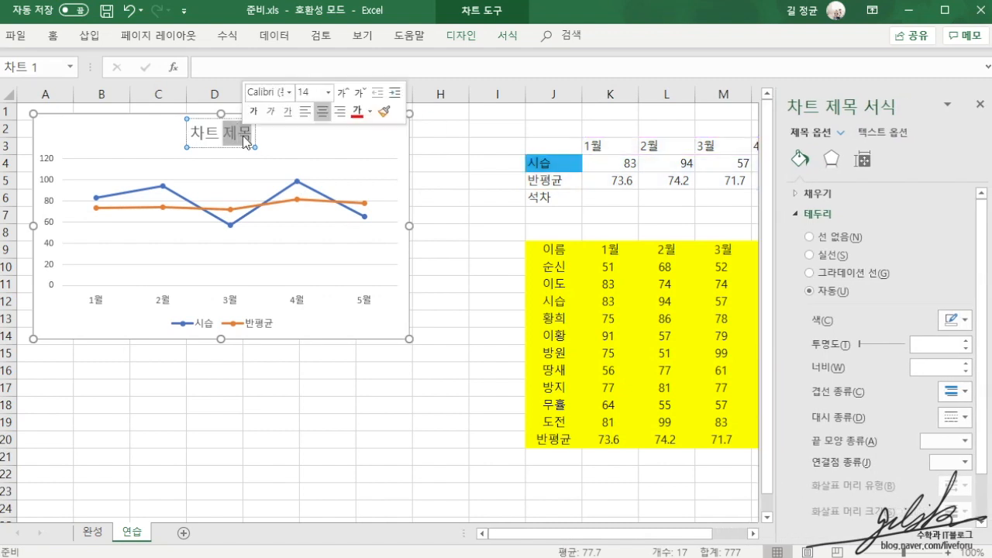
pyautogui.press('BackSpace')
pyautogui.press('BackSpace')
pyautogui.press('BackSpace')
pyautogui.press('BackSpace')
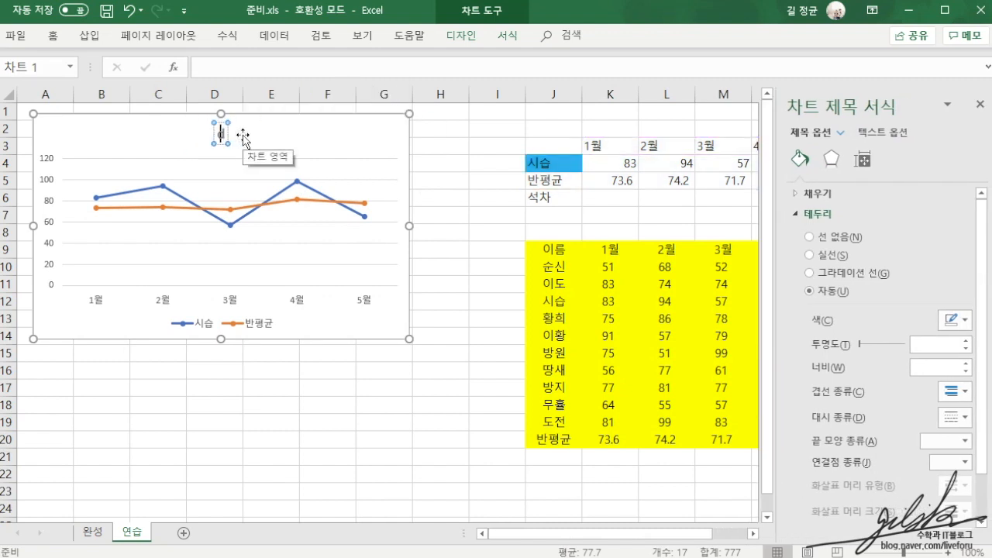
pyautogui.write('5개월 성ㅈ')
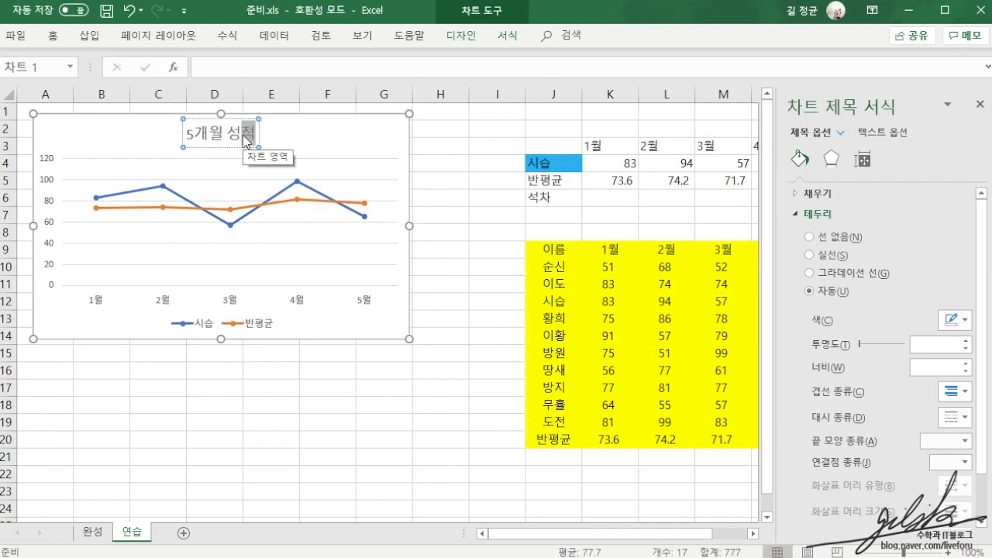
pyautogui.write('변화')
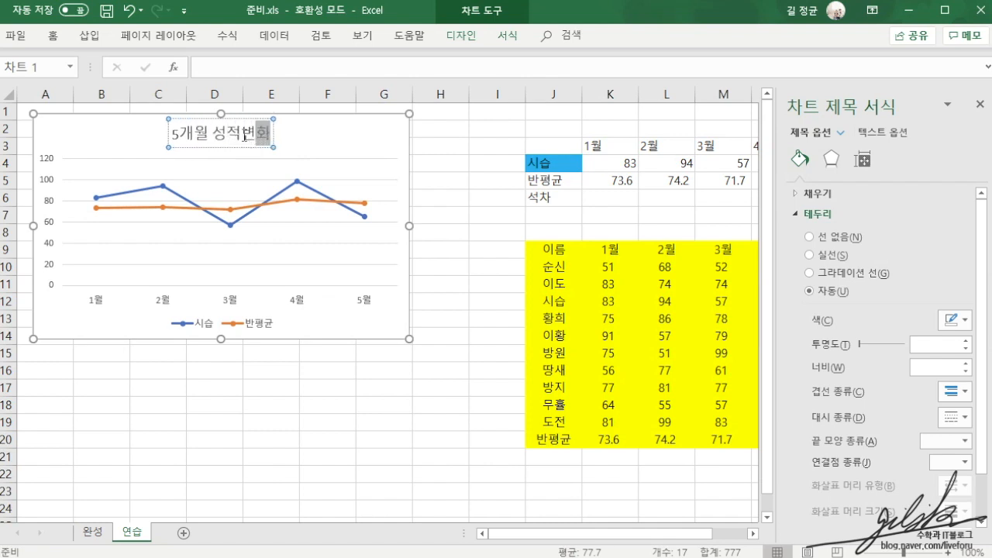
pyautogui.click(324, 242)
pyautogui.click(664, 219)
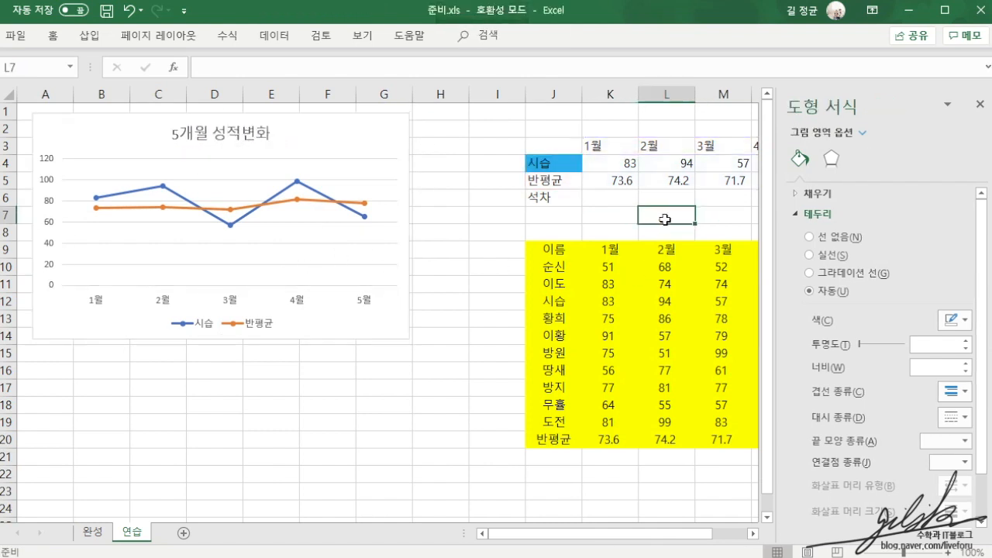
pyautogui.click(980, 104)
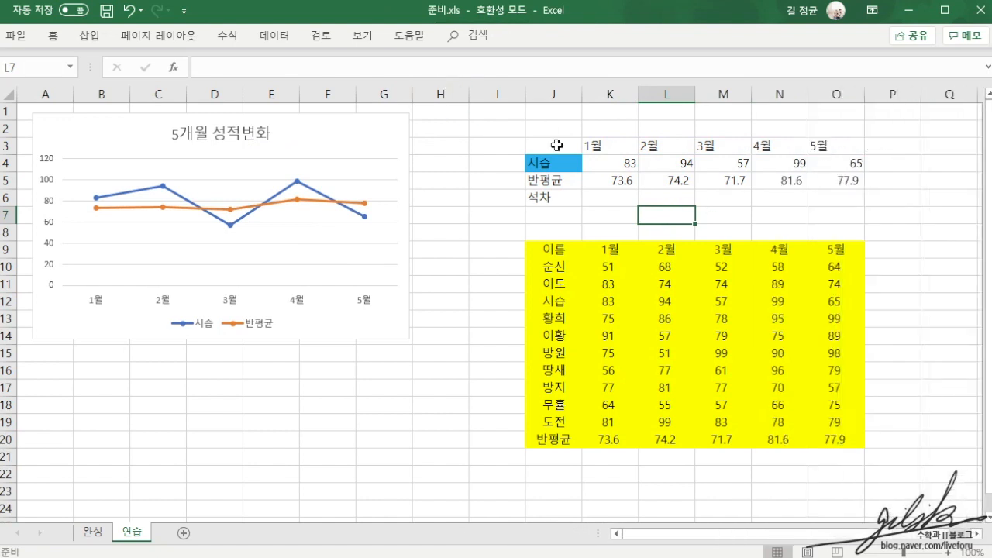
# Set the maximum of the chart's vertical axis to 100 and close the formatting pane
pyautogui.click(362, 145)
pyautogui.click(45, 163)
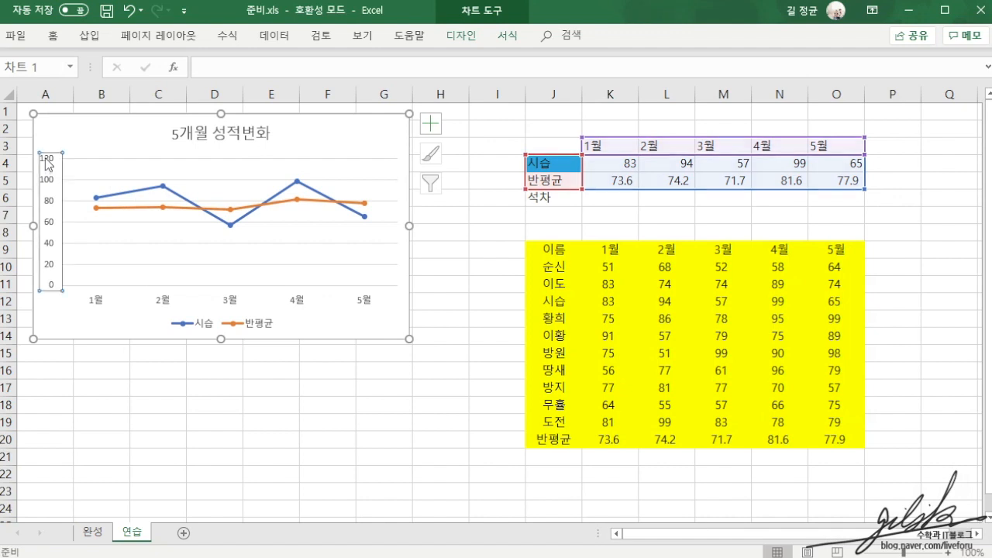
pyautogui.rightClick(53, 203)
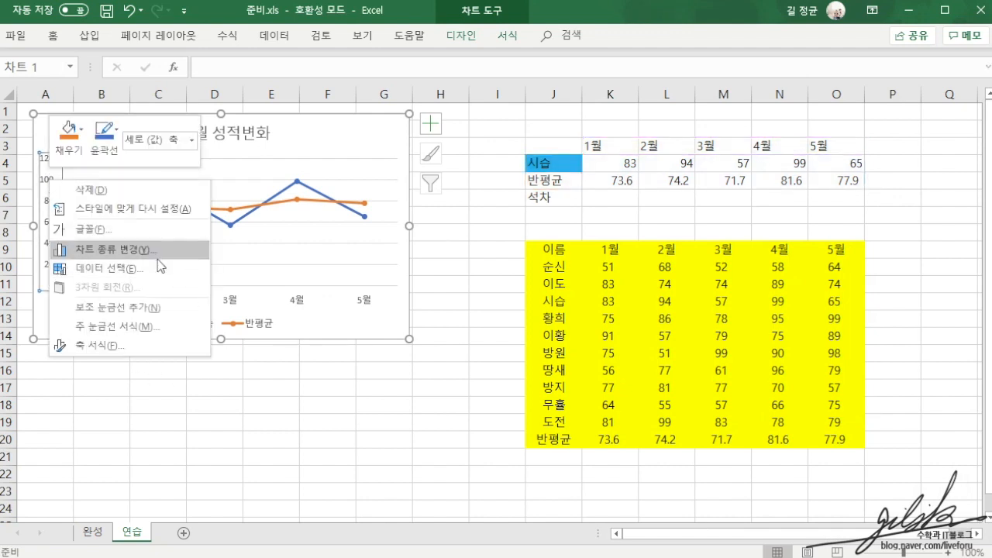
pyautogui.click(158, 346)
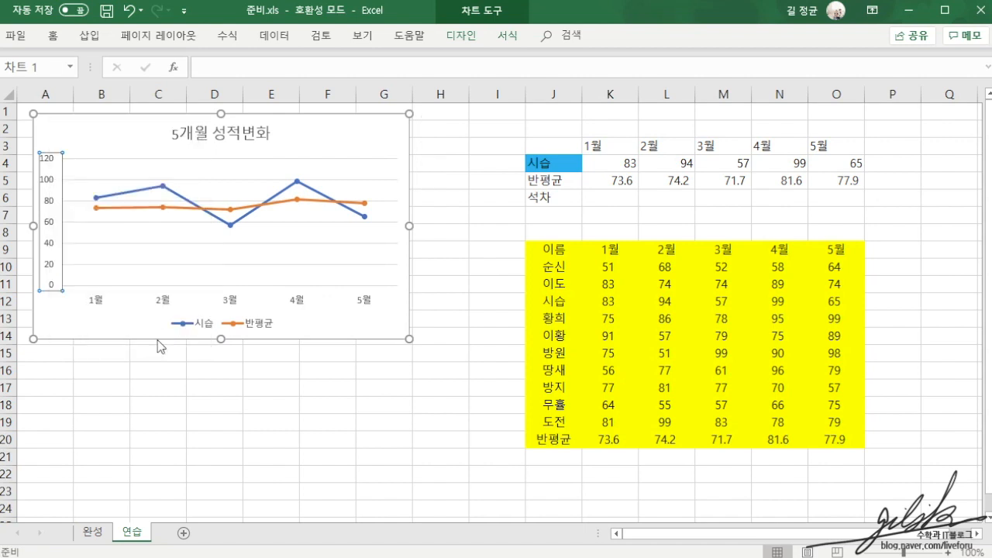
pyautogui.click(913, 255)
pyautogui.write('100')
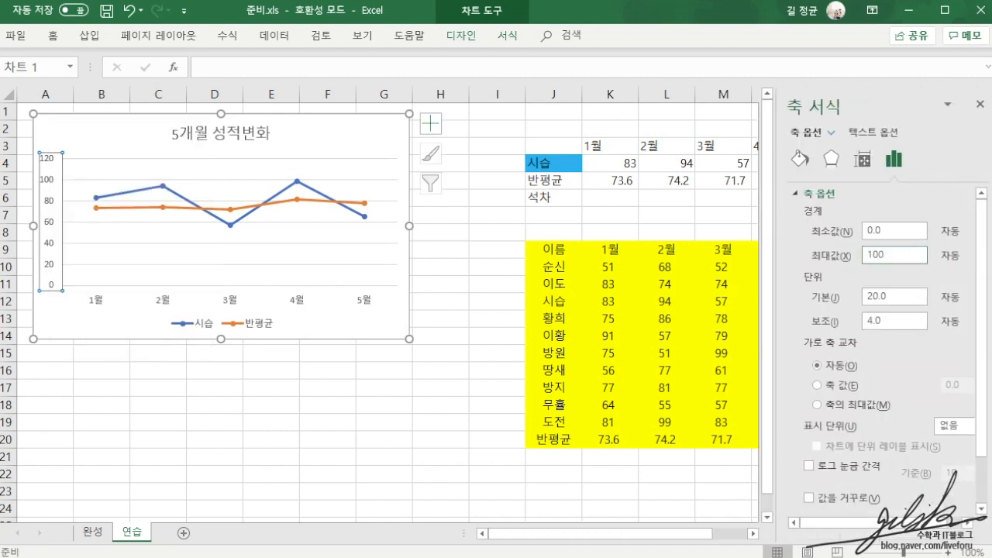
pyautogui.press('Return')
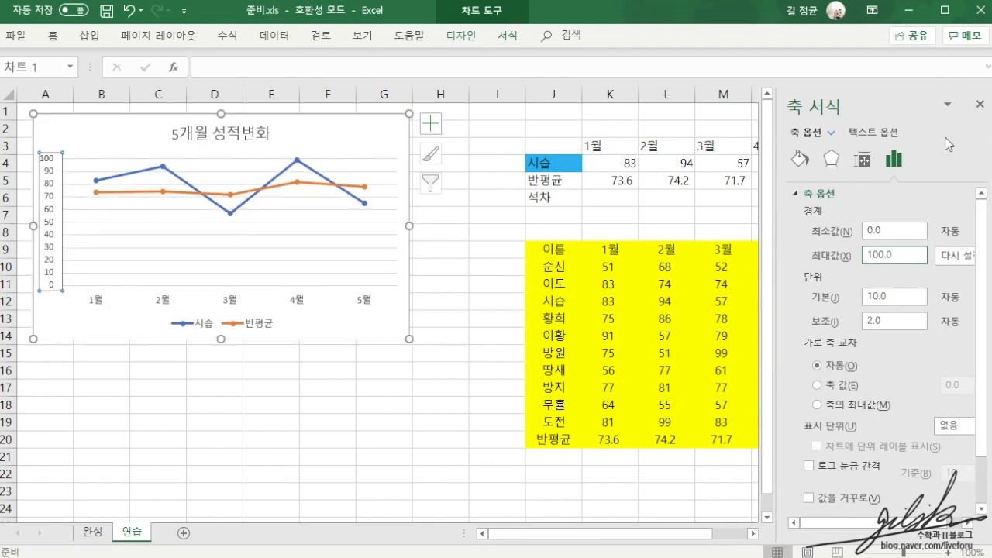
pyautogui.click(474, 313)
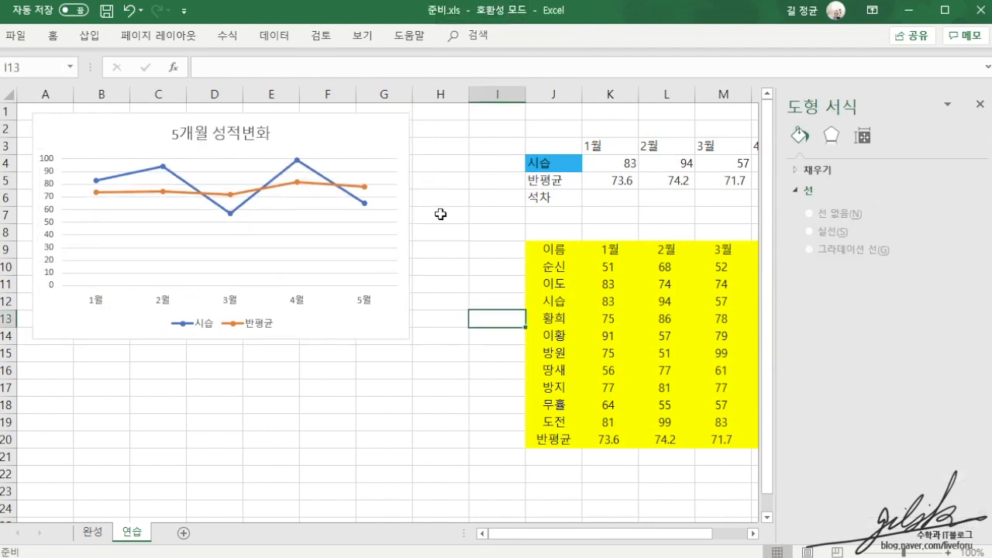
pyautogui.click(465, 278)
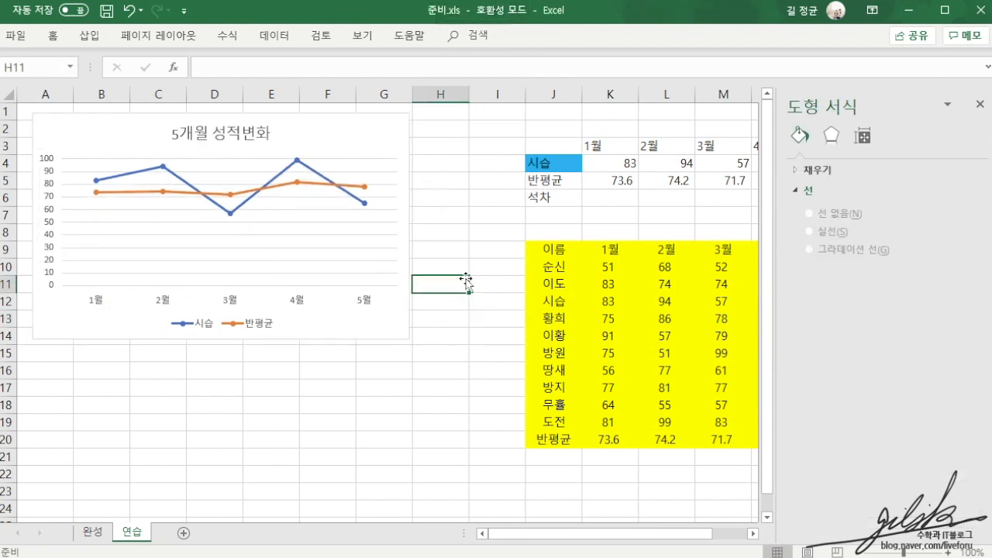
pyautogui.click(981, 104)
# Enter =rank(K4,K10:K19) in K6 to rank the student's 1월 score within the class
pyautogui.click(629, 197)
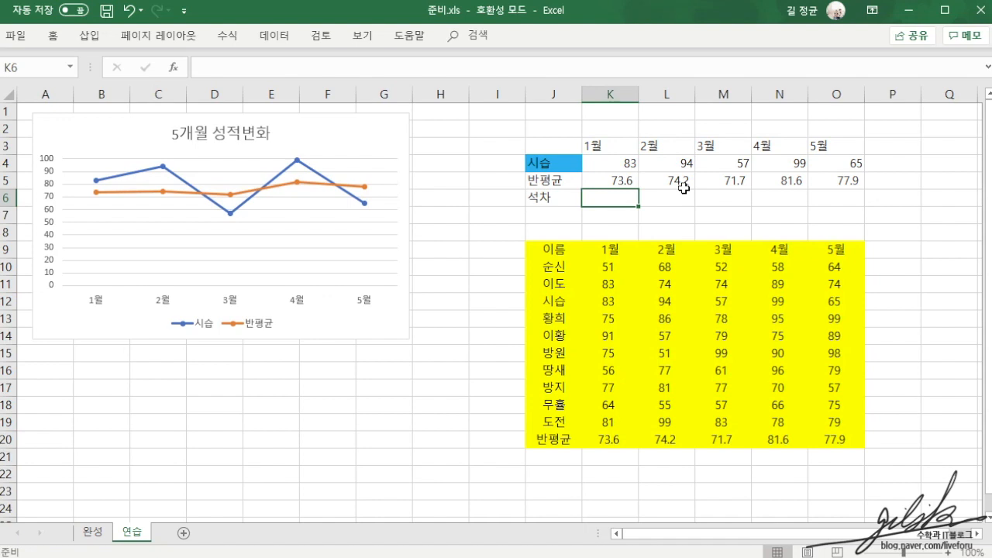
pyautogui.write('=')
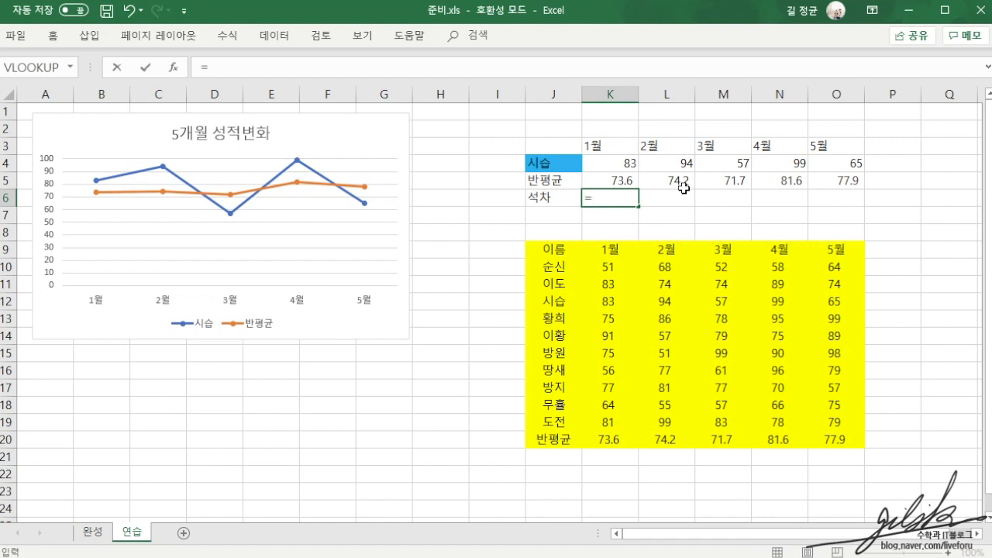
pyautogui.write('rank(')
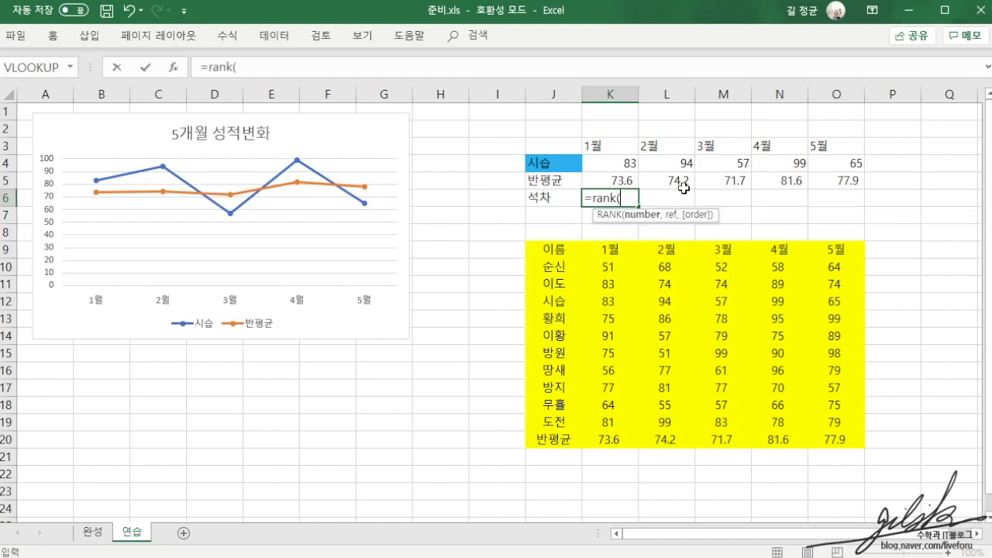
pyautogui.click(622, 162)
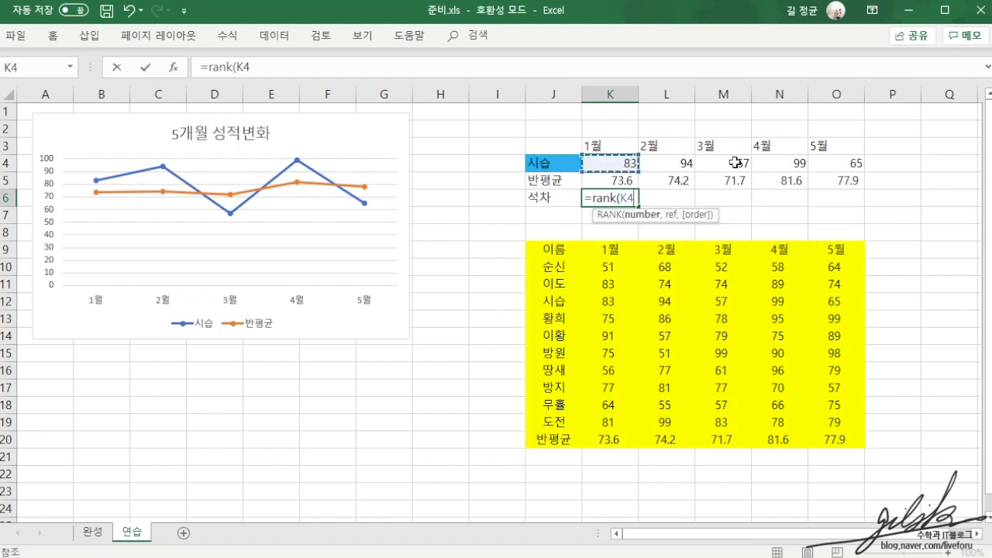
pyautogui.write(',')
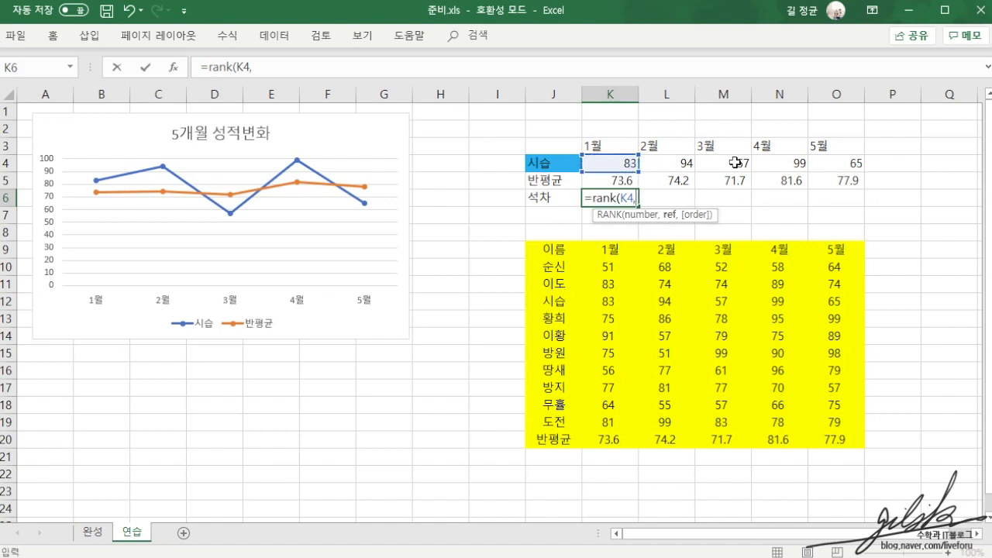
pyautogui.moveTo(613, 266); pyautogui.dragTo(613, 423)
pyautogui.write(')')
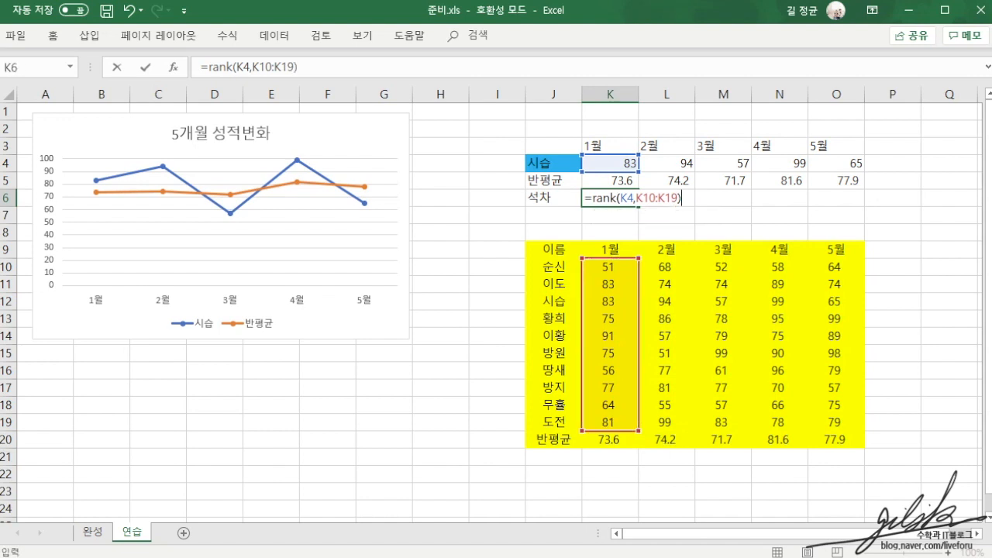
pyautogui.press('Return')
# Copy the RANK formula from K6 into L6:O6 for 2월 through 5월 and check the formula in N6
pyautogui.press('Up')
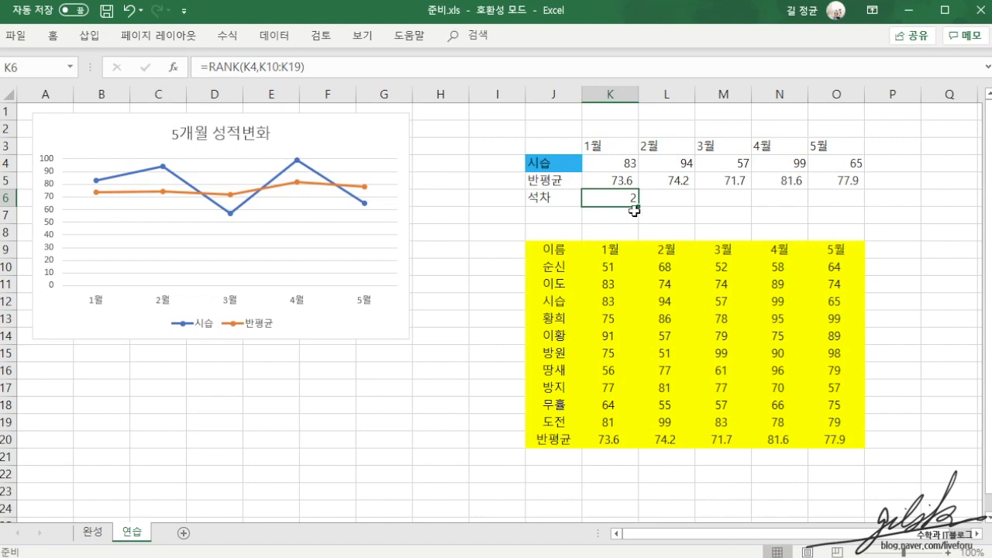
pyautogui.moveTo(636, 207); pyautogui.dragTo(662, 207)
pyautogui.moveTo(857, 198); pyautogui.dragTo(856, 198)
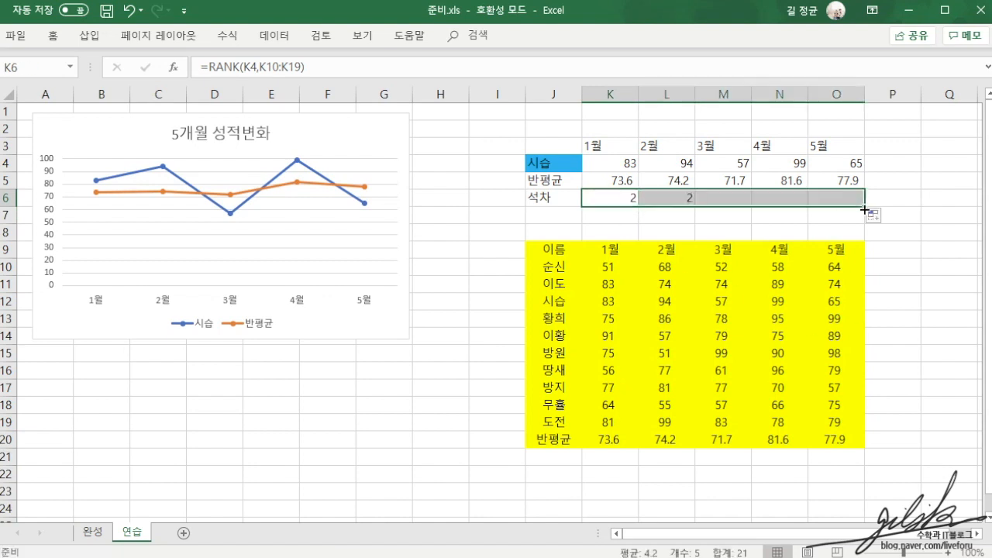
pyautogui.click(894, 267)
pyautogui.click(786, 195)
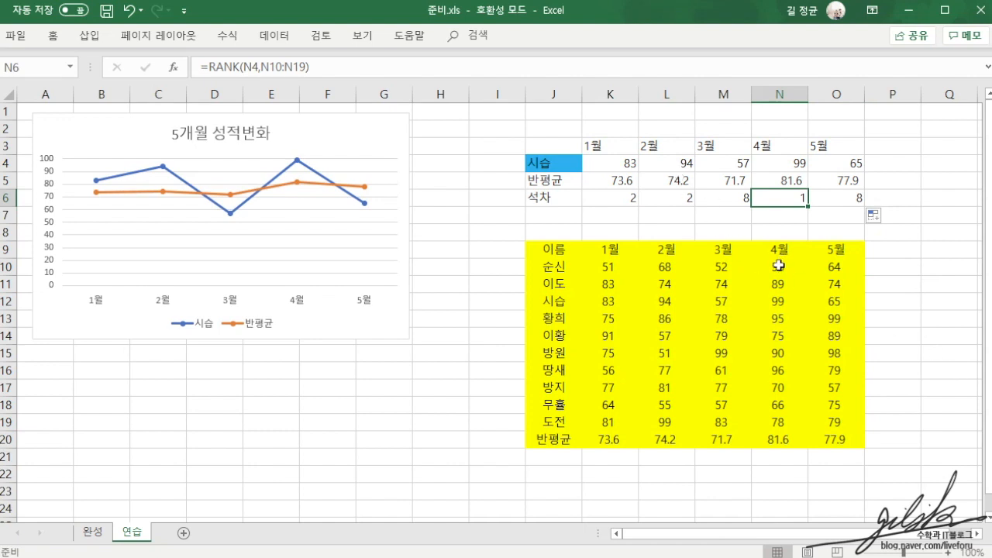
pyautogui.click(614, 219)
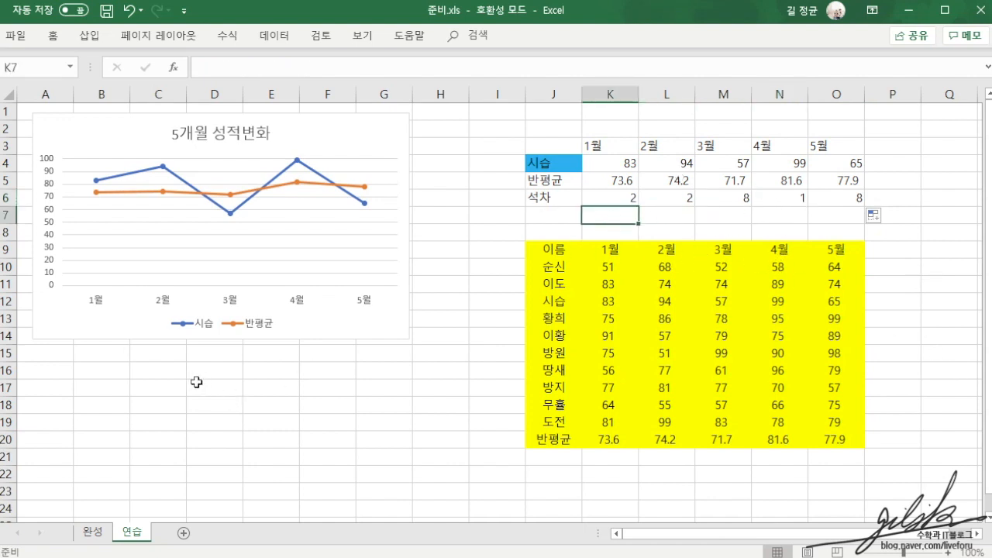
# Shorten the chart from its lower edge so that it ends at about row 11
pyautogui.click(306, 335)
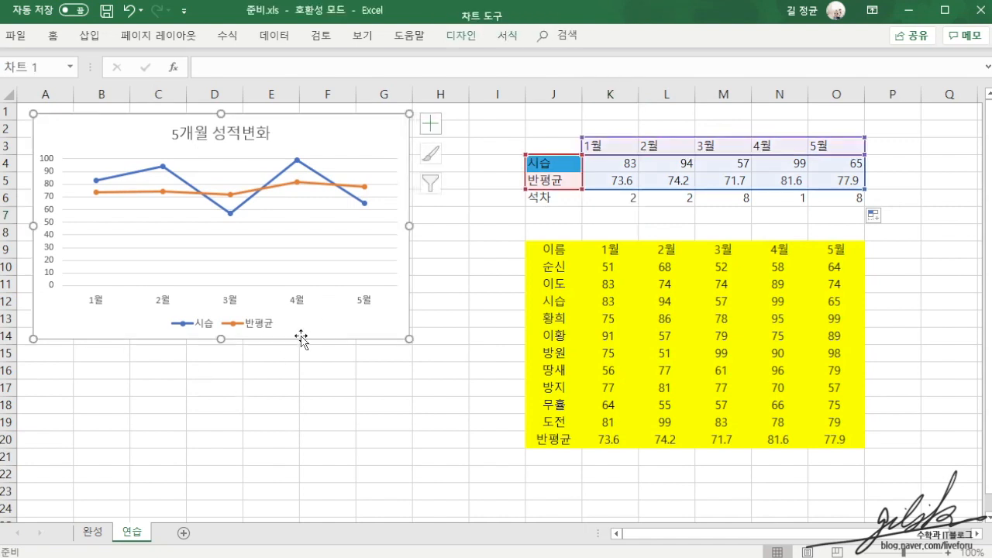
pyautogui.moveTo(220, 338); pyautogui.dragTo(223, 293)
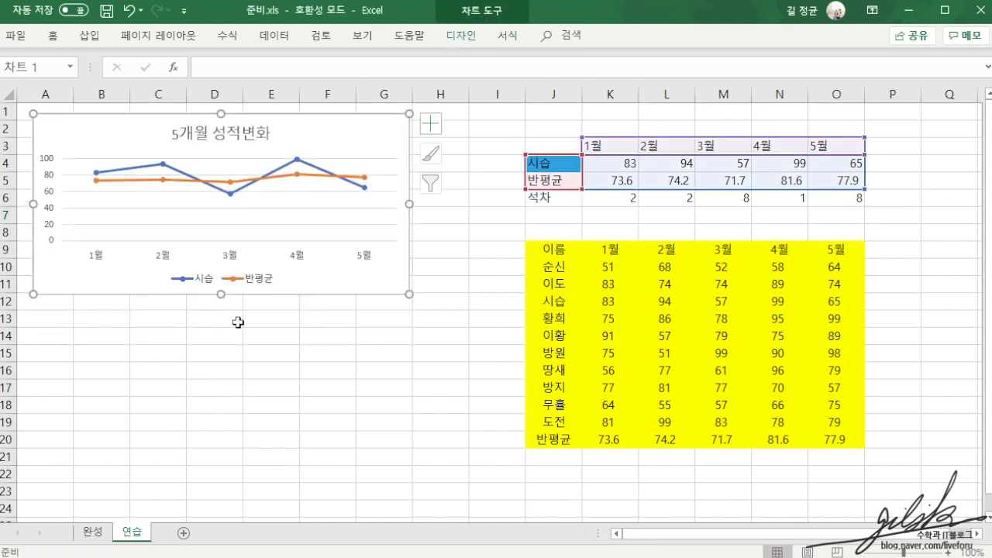
pyautogui.click(335, 363)
# Set the minimum of the score chart's vertical axis to 50 and close the formatting pane
pyautogui.click(265, 224)
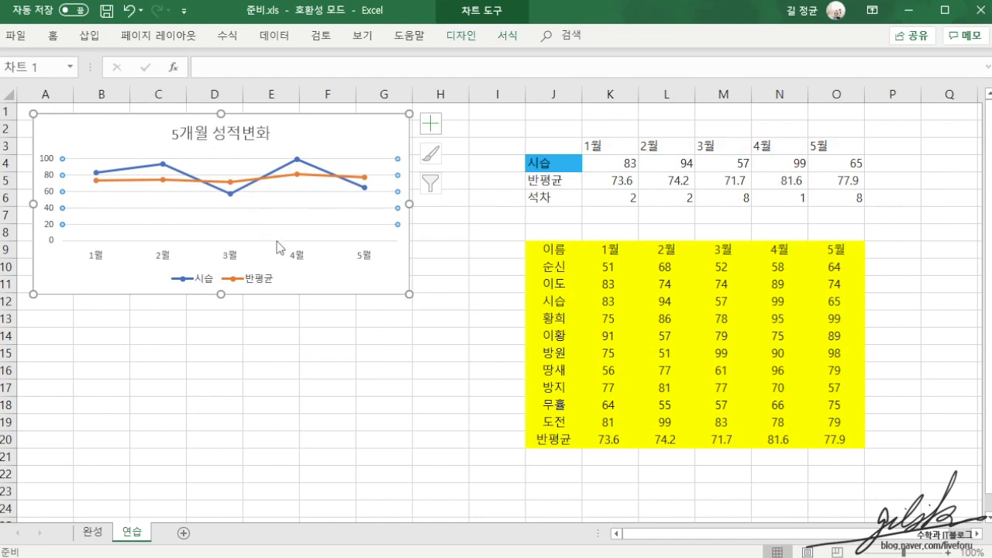
pyautogui.click(51, 233)
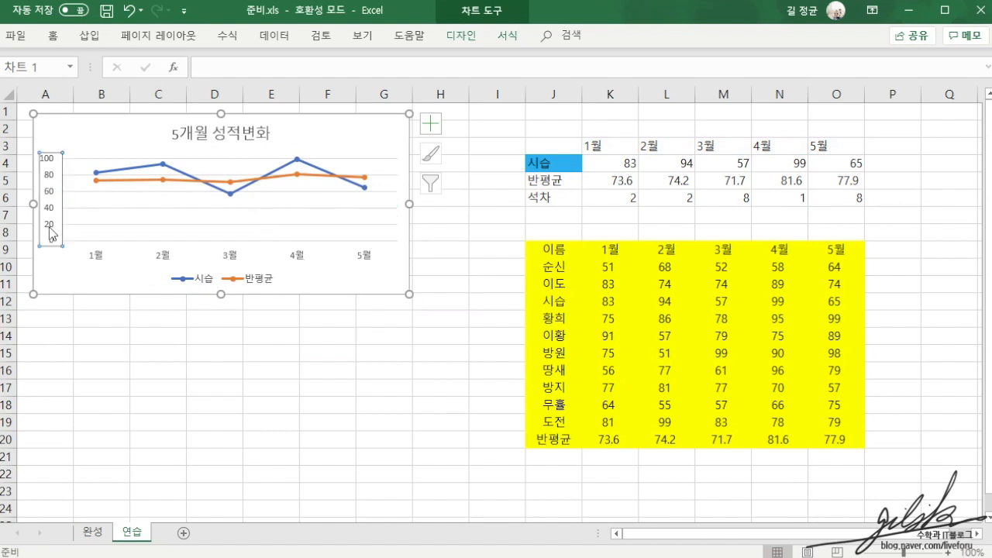
pyautogui.rightClick(51, 233)
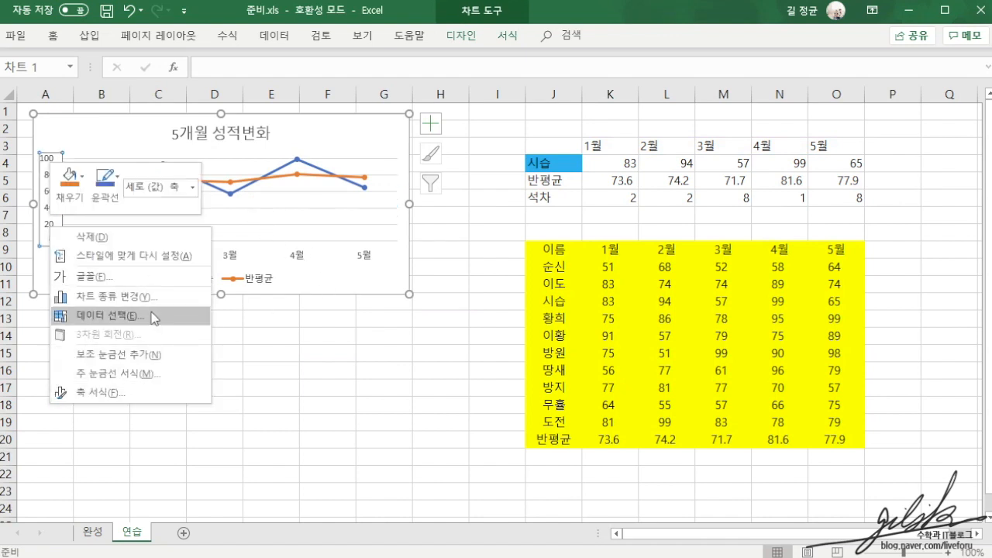
pyautogui.click(109, 392)
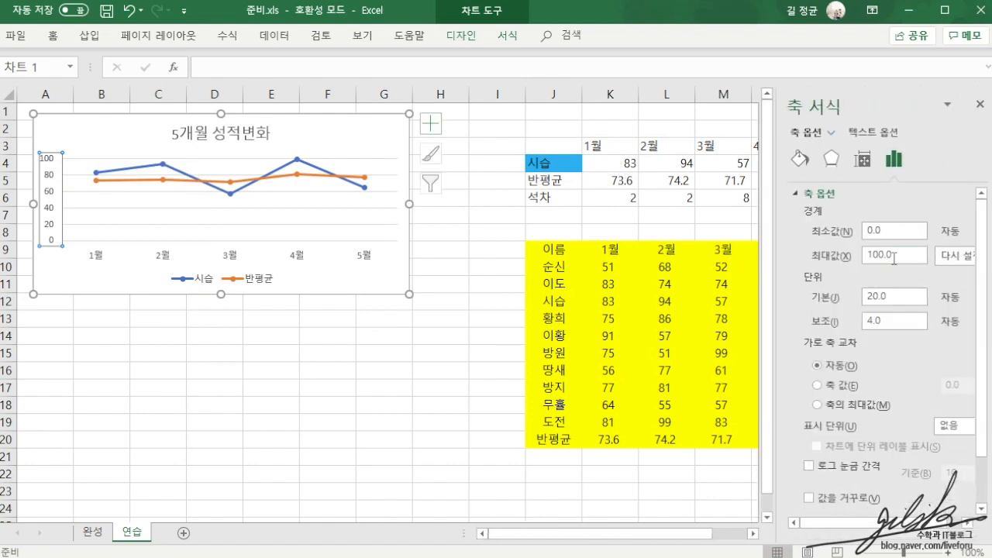
pyautogui.doubleClick(889, 231)
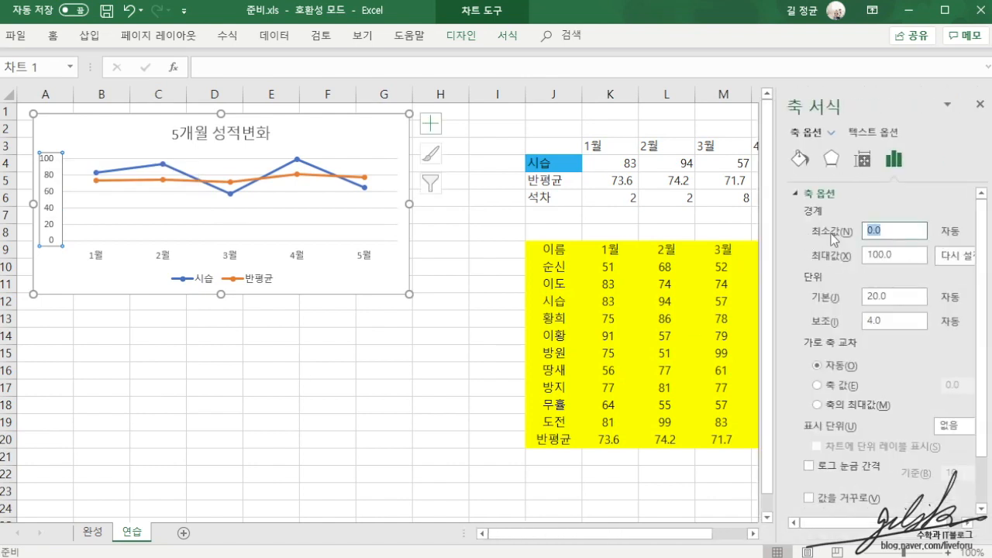
pyautogui.write('50')
pyautogui.press('Return')
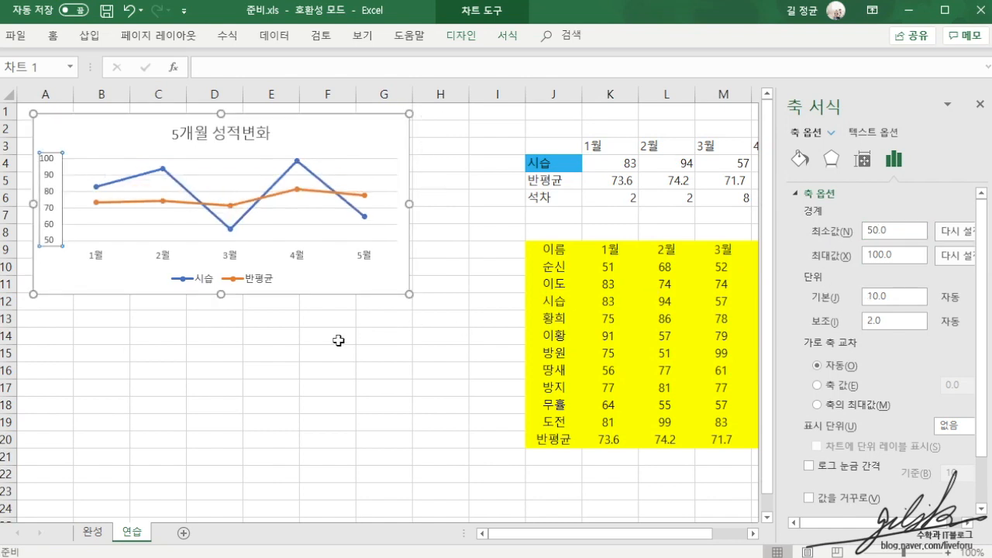
pyautogui.click(338, 340)
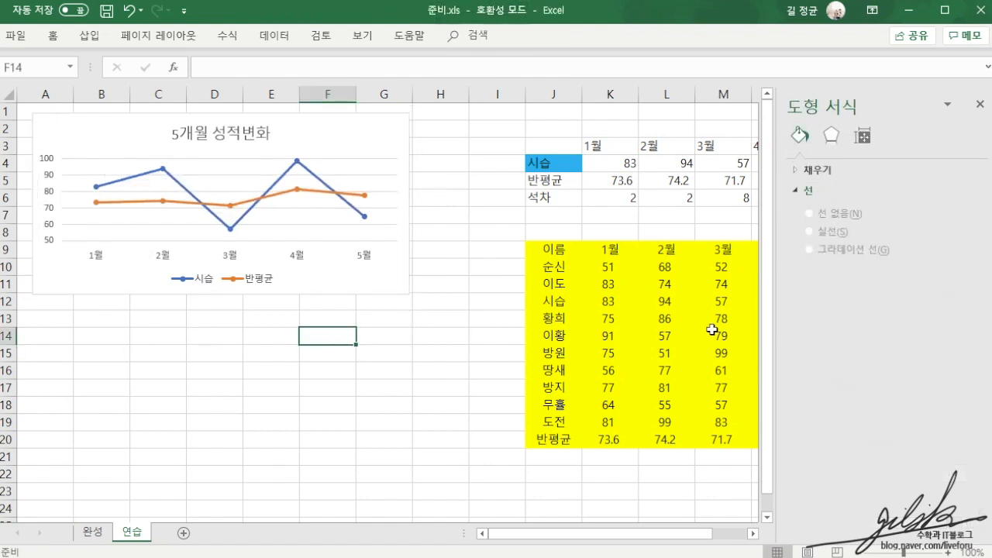
pyautogui.click(512, 232)
pyautogui.click(979, 104)
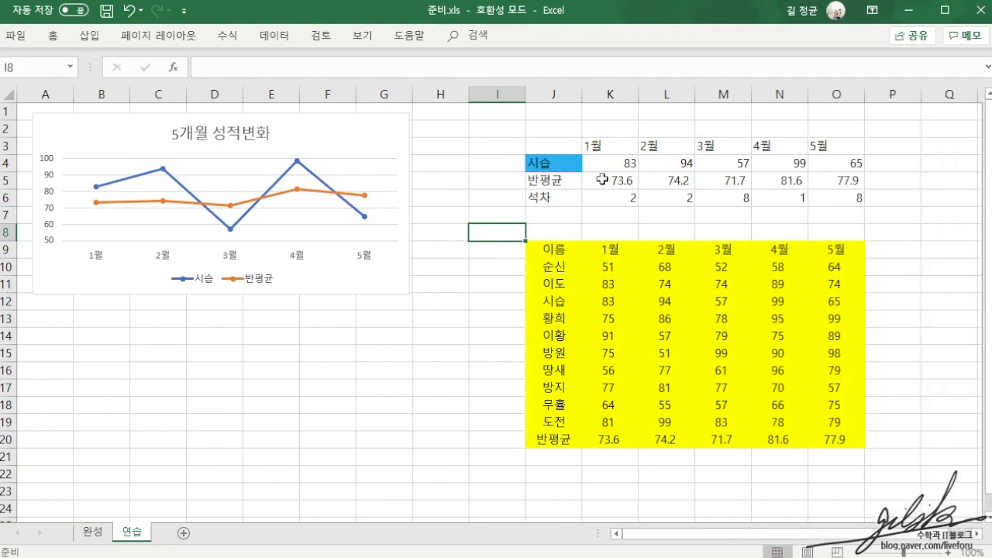
# Insert a line chart with markers from the 석차 row J6:O6 and place it directly below the score chart
pyautogui.moveTo(558, 148); pyautogui.dragTo(713, 177)
pyautogui.click(579, 149)
pyautogui.moveTo(540, 197); pyautogui.dragTo(853, 198)
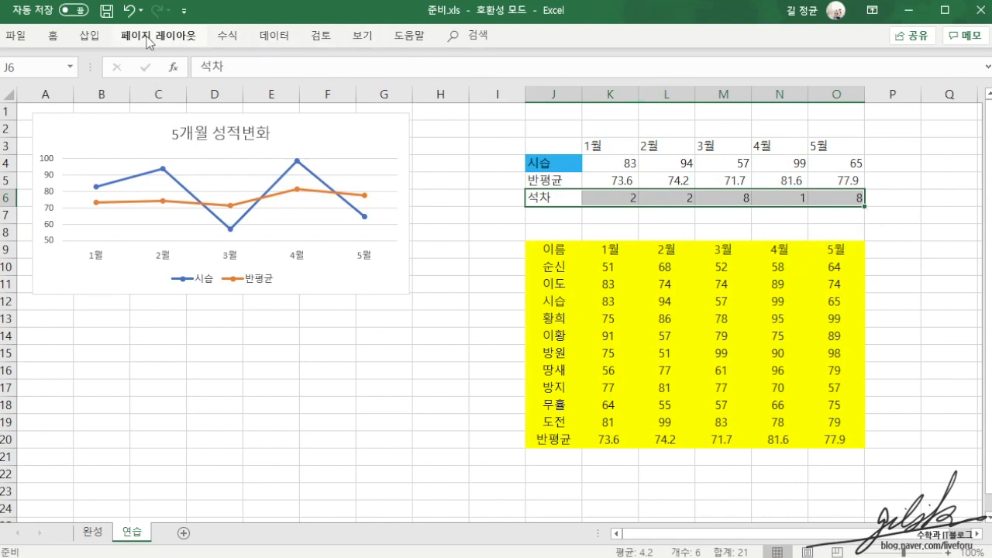
pyautogui.click(93, 36)
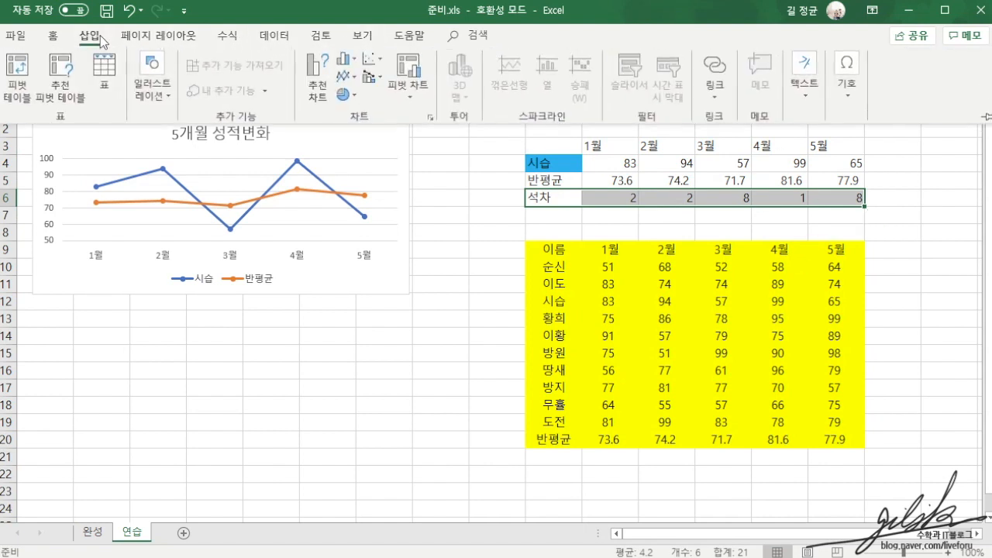
pyautogui.click(345, 76)
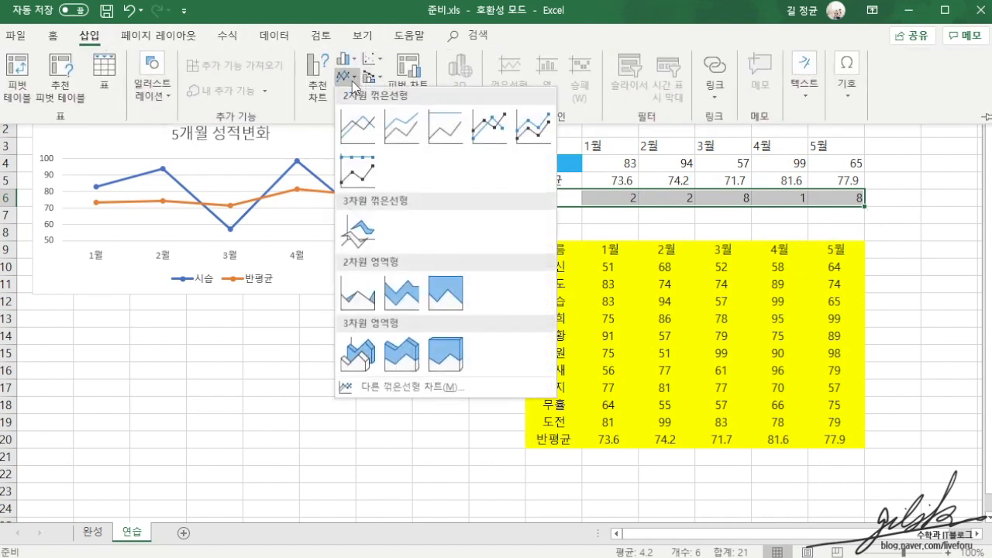
pyautogui.click(495, 125)
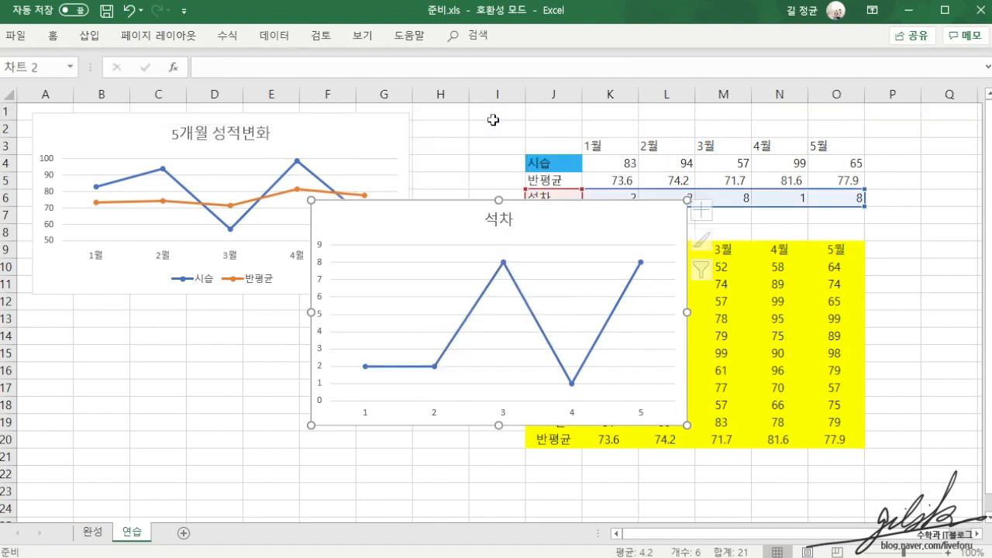
pyautogui.moveTo(585, 217); pyautogui.dragTo(307, 317)
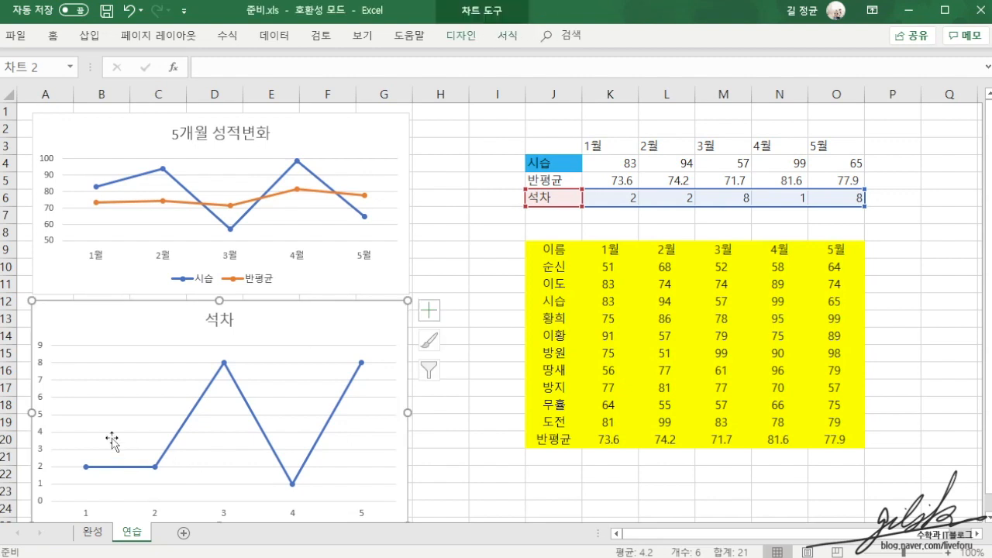
# Open the axis formatting for the 석차 chart's vertical axis and show its values in reverse order
pyautogui.click(44, 355)
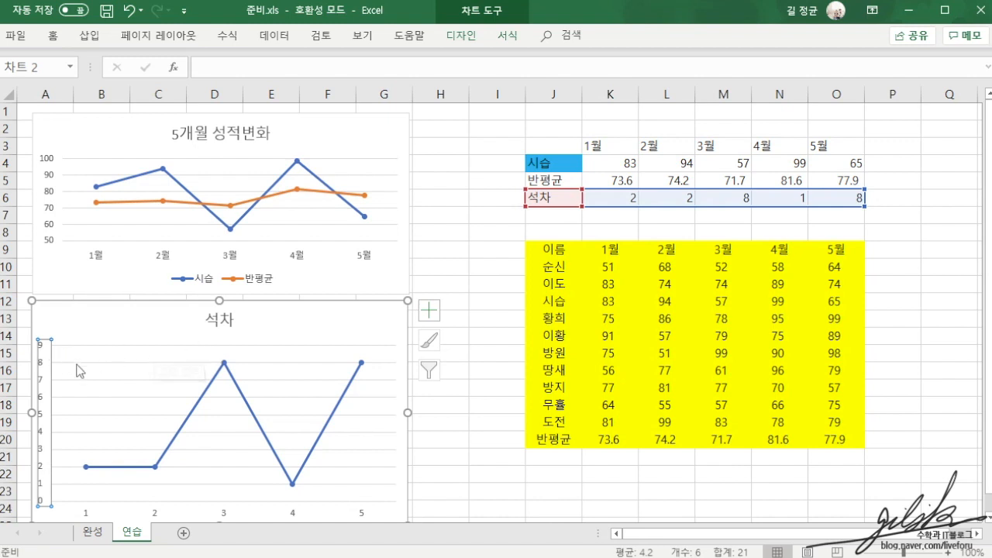
pyautogui.rightClick(44, 358)
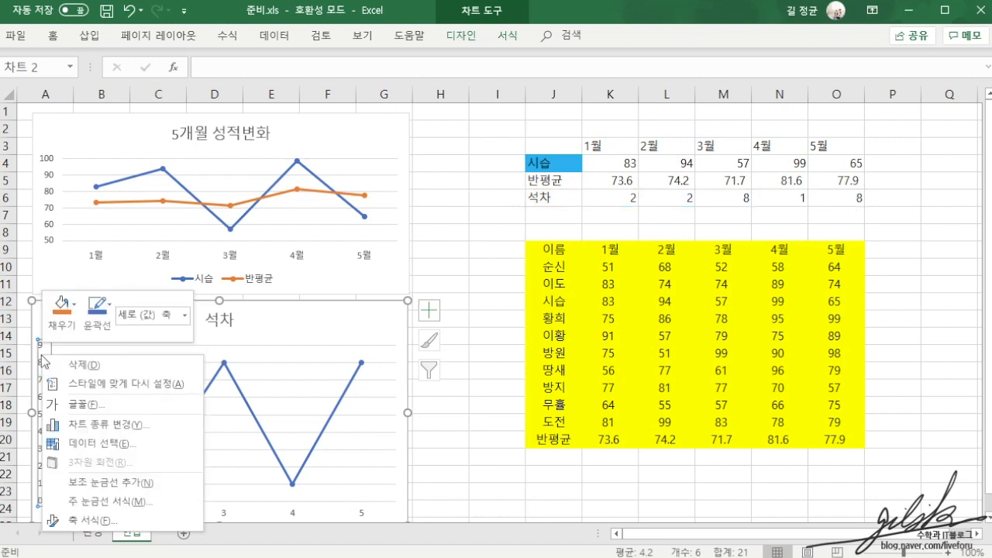
pyautogui.click(87, 519)
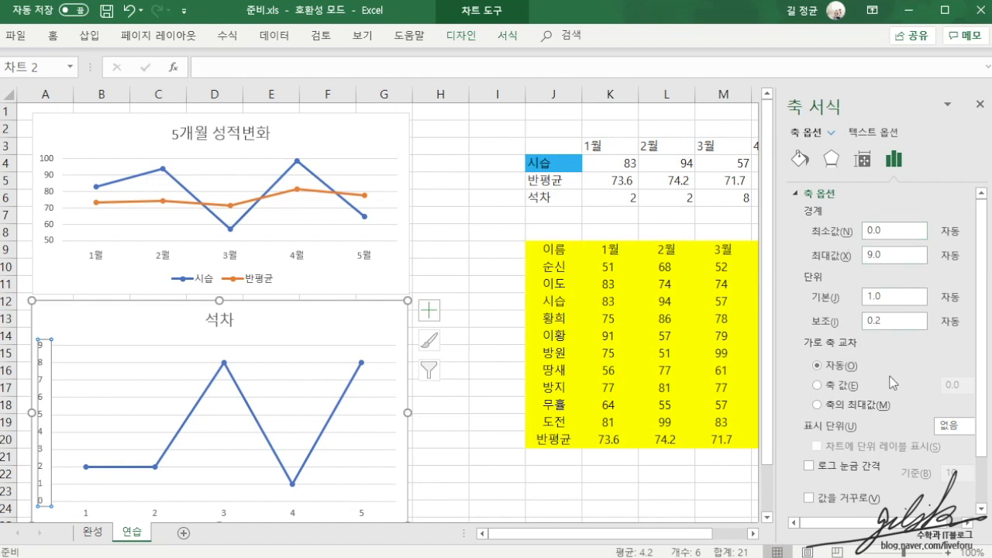
pyautogui.scroll(-3, 982, 436)
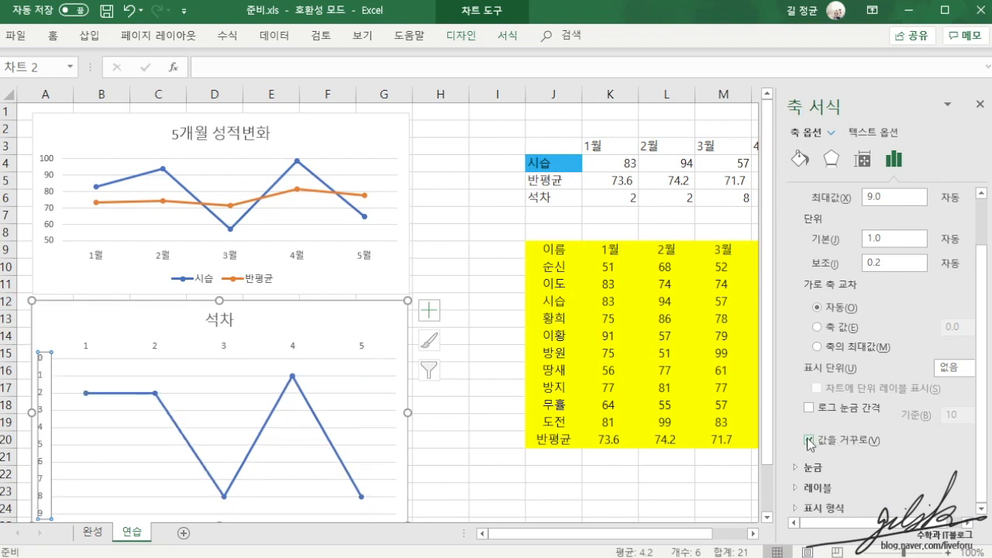
pyautogui.scroll(2, 909, 361)
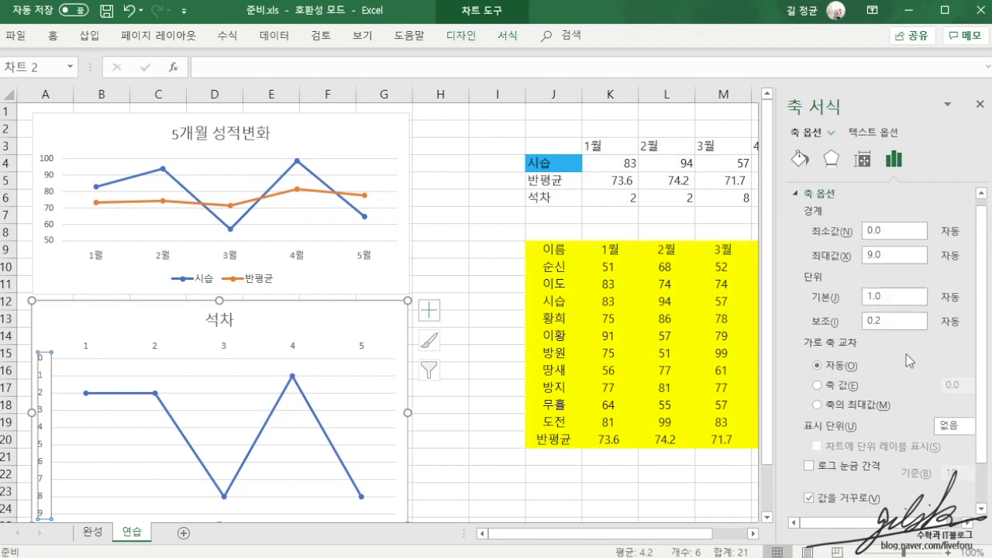
# Set the 석차 chart's vertical axis minimum to 1 and maximum to 10, and close the formatting pane
pyautogui.click(891, 226)
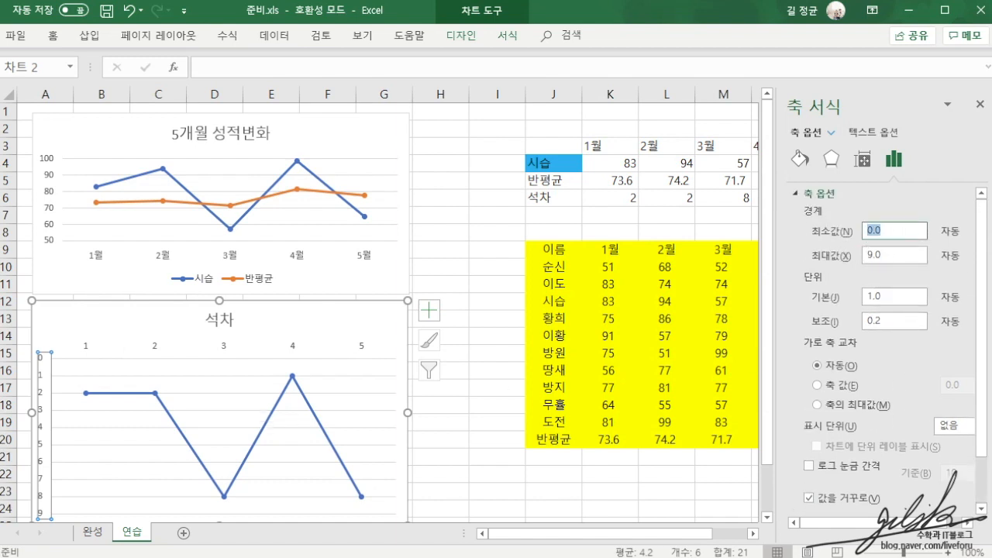
pyautogui.write('1')
pyautogui.click(869, 252)
pyautogui.moveTo(878, 256); pyautogui.dragTo(835, 265)
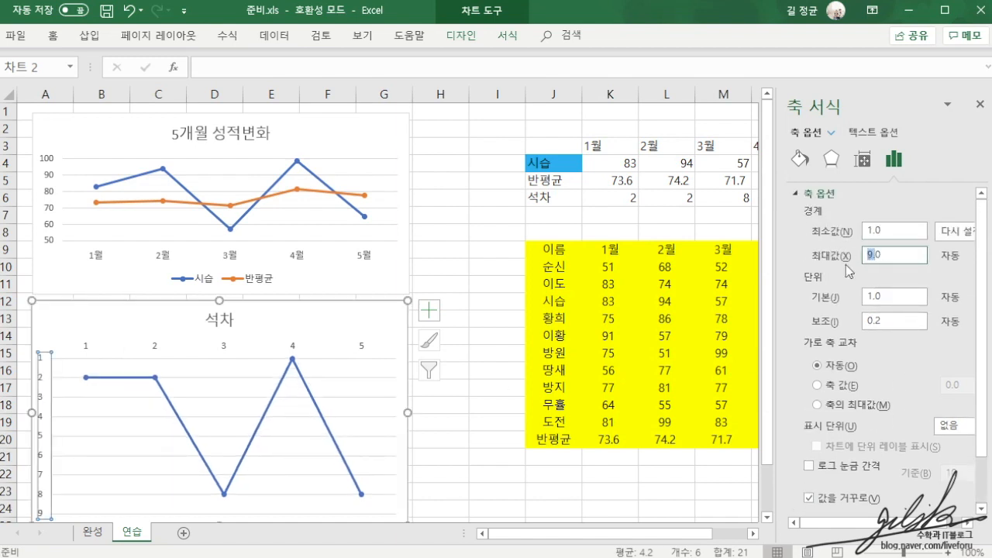
pyautogui.moveTo(908, 255); pyautogui.dragTo(834, 262)
pyautogui.write('10')
pyautogui.press('Return')
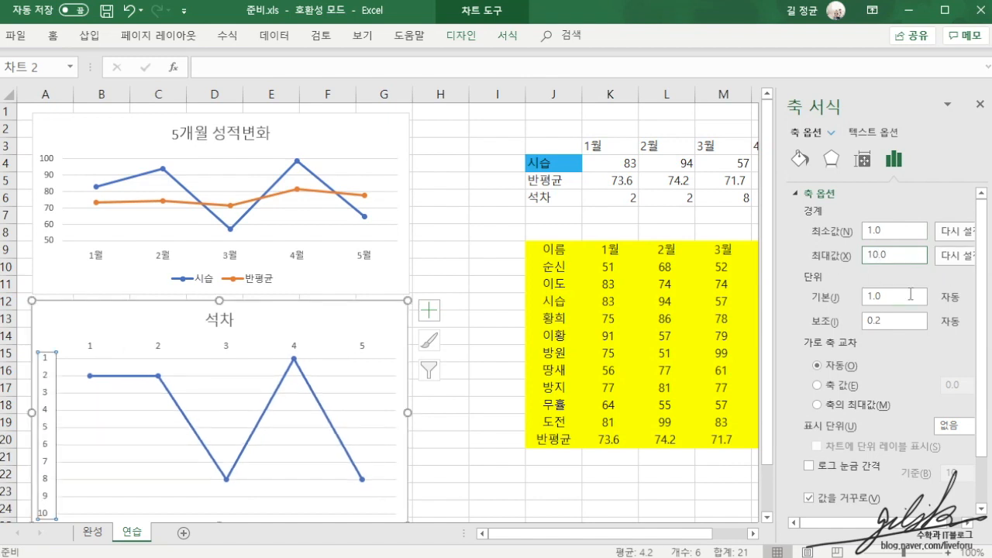
pyautogui.click(495, 444)
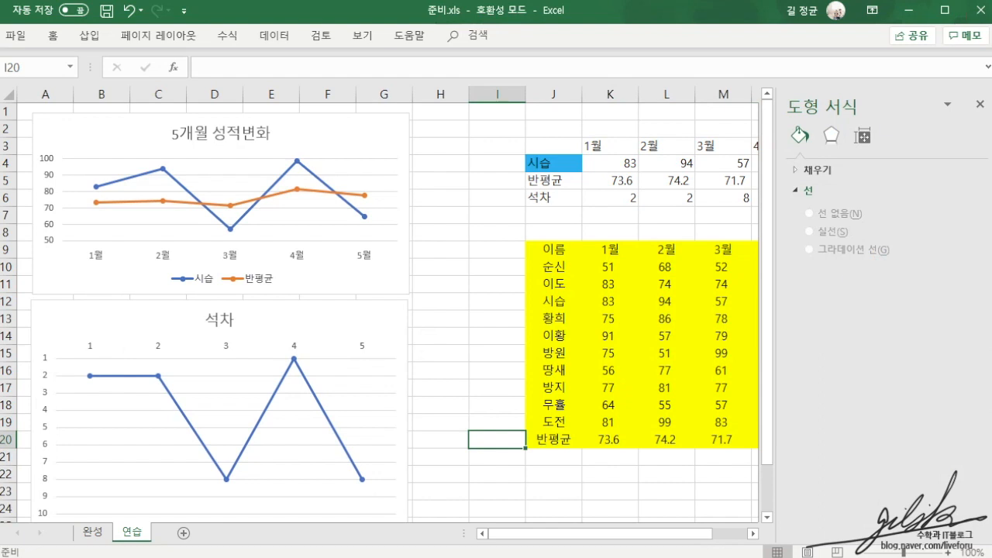
pyautogui.click(979, 104)
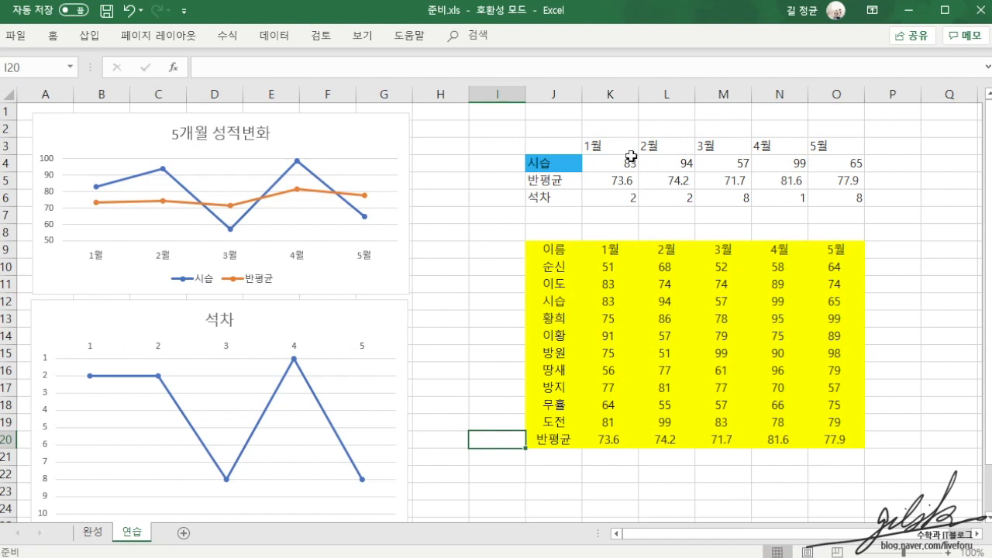
# Replace the student name in J4 with the one listed in J11 to test the summary and charts
pyautogui.moveTo(561, 146); pyautogui.dragTo(840, 192)
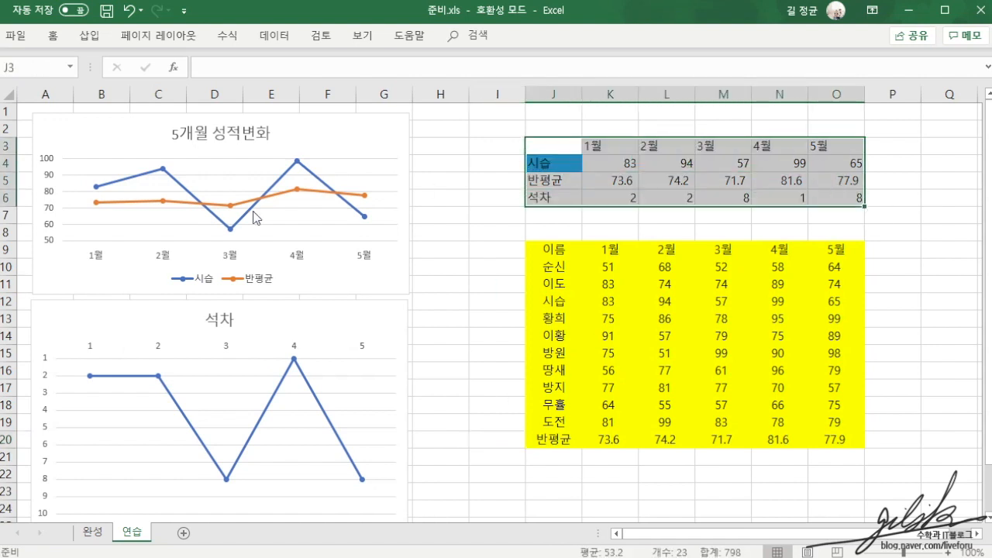
pyautogui.click(449, 353)
pyautogui.click(542, 162)
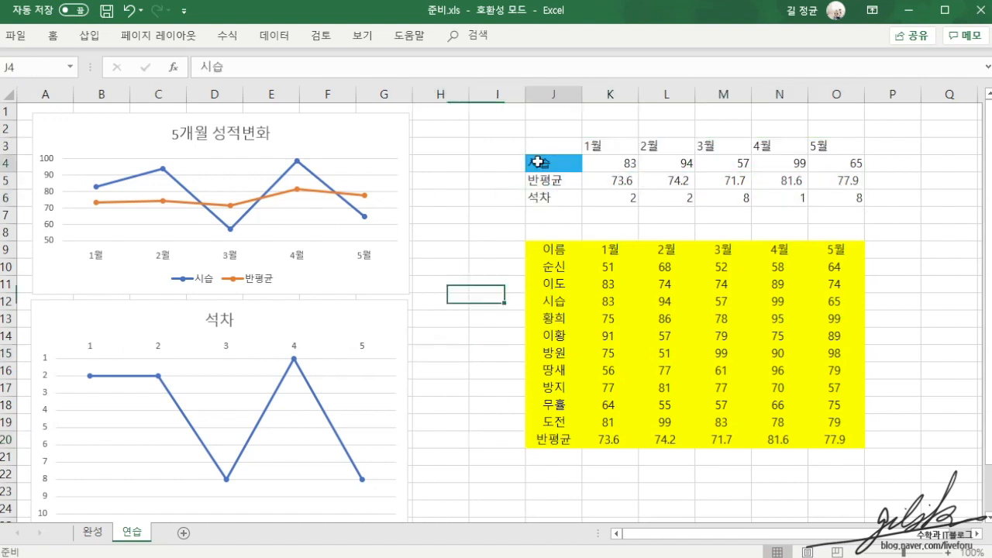
pyautogui.write('dleh')
pyautogui.press('BackSpace')
pyautogui.press('BackSpace')
pyautogui.press('BackSpace')
pyautogui.press('BackSpace')
pyautogui.press('Hangul')
pyautogui.write('ㅇ이도')
pyautogui.press('Return')
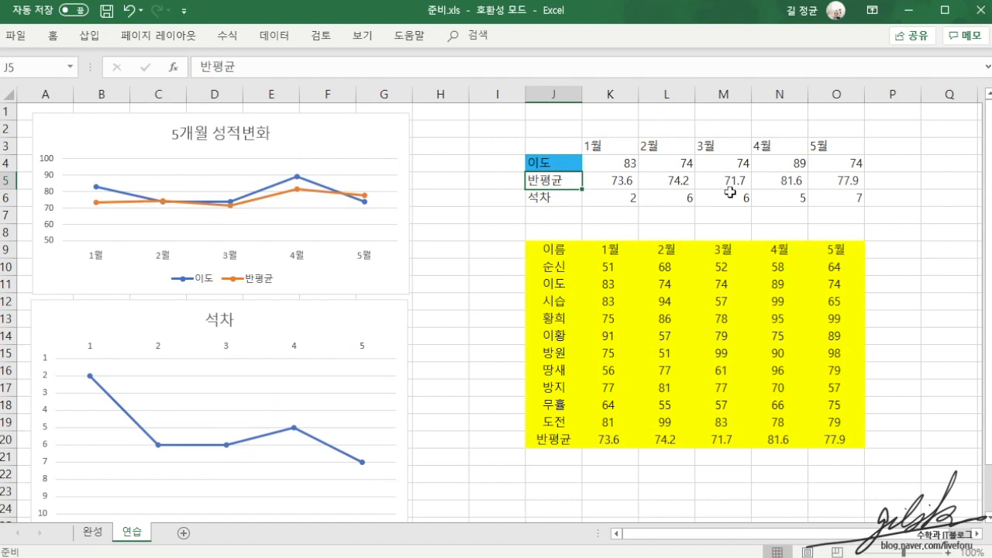
# Change the name in J4 to the student listed in J14
pyautogui.press('Up')
pyautogui.write('이황')
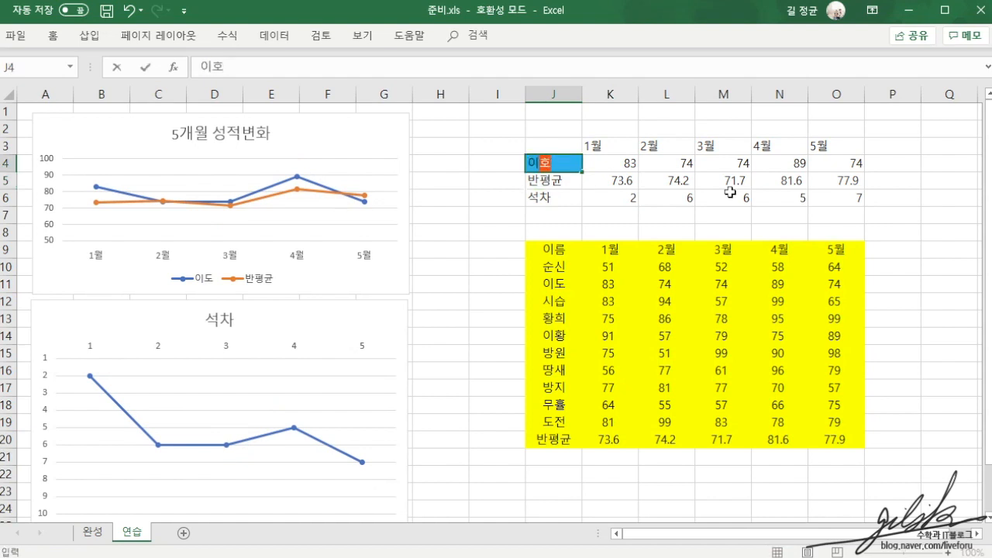
pyautogui.press('Return')
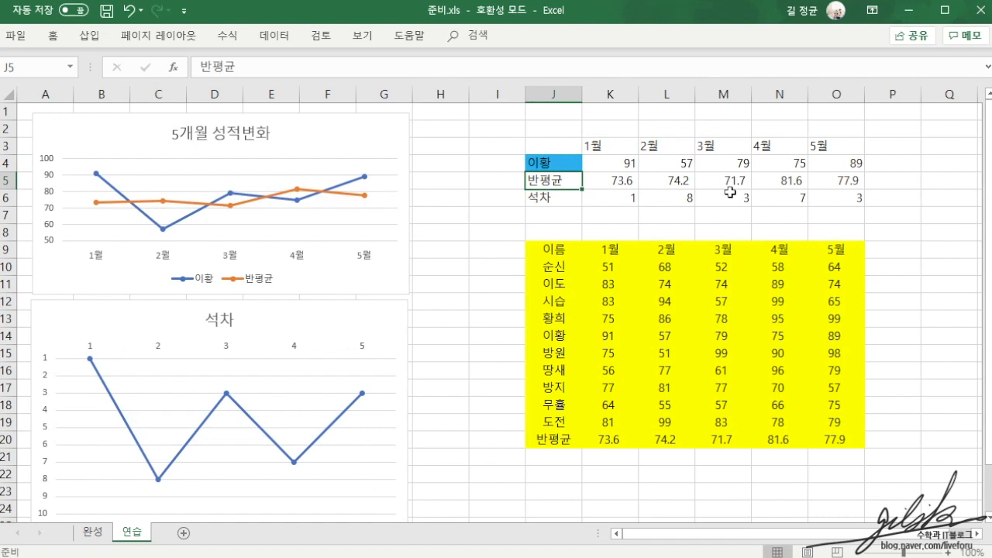
# Enter the name of the student listed in J19 into J4
pyautogui.press('Up')
pyautogui.write('도전')
pyautogui.press('Return')
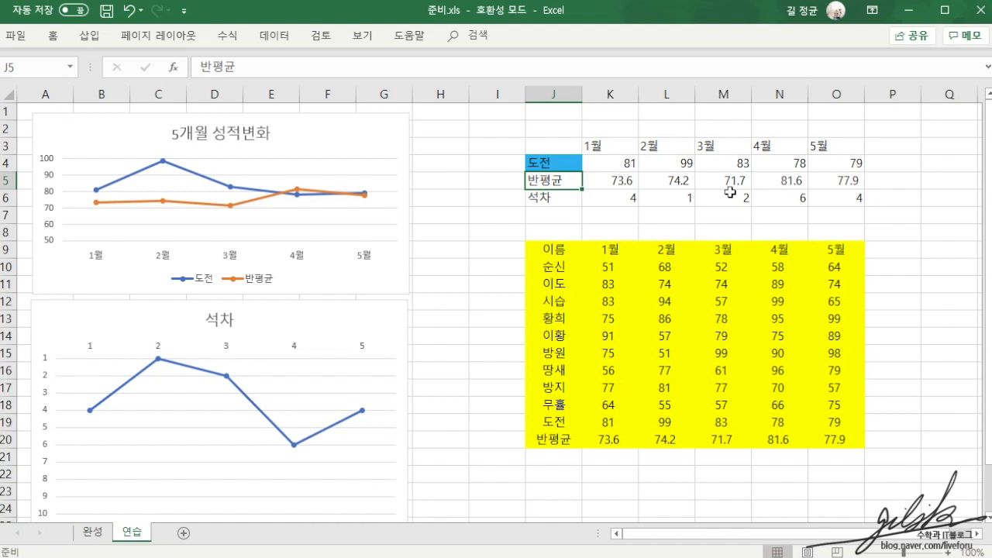
# Set the range A1:G25 behind the two charts as the print area
pyautogui.scroll(-3, 511, 257)
pyautogui.scroll(3, 511, 257)
pyautogui.scroll(-1, 542, 186)
pyautogui.moveTo(411, 480); pyautogui.dragTo(10, 48)
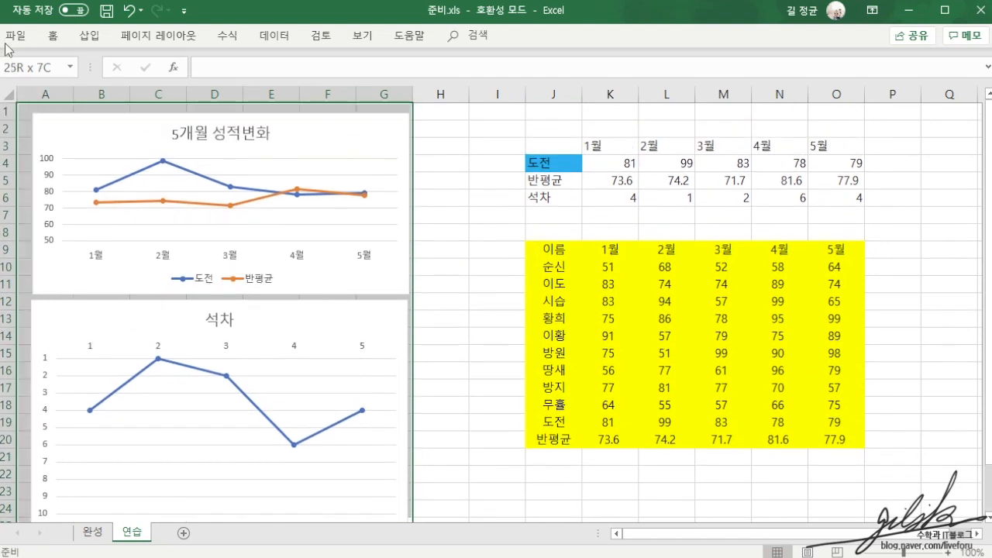
pyautogui.click(181, 38)
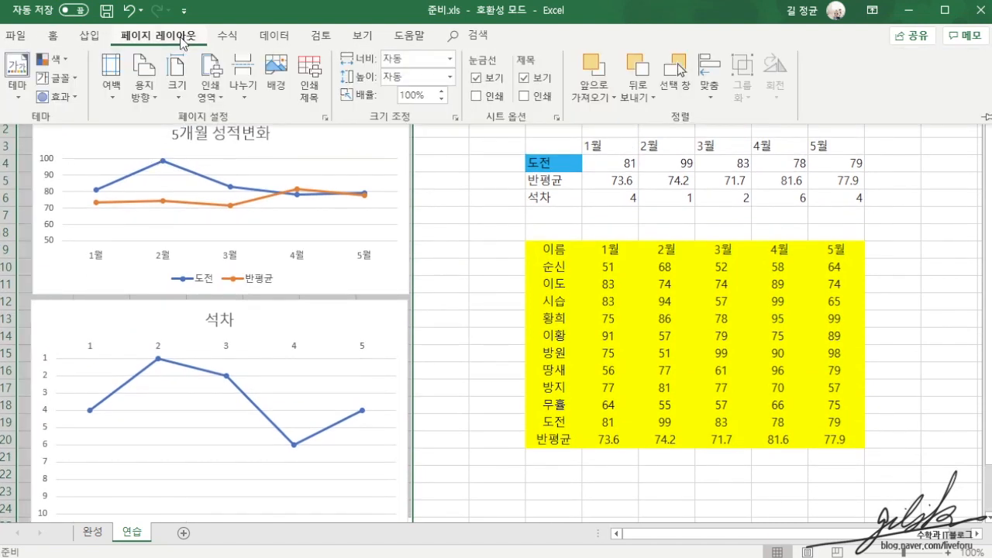
pyautogui.click(209, 85)
pyautogui.click(231, 117)
pyautogui.scroll(-4, 399, 222)
pyautogui.scroll(5, 458, 246)
# Check the print preview of the two charts and return to the worksheet
pyautogui.click(22, 35)
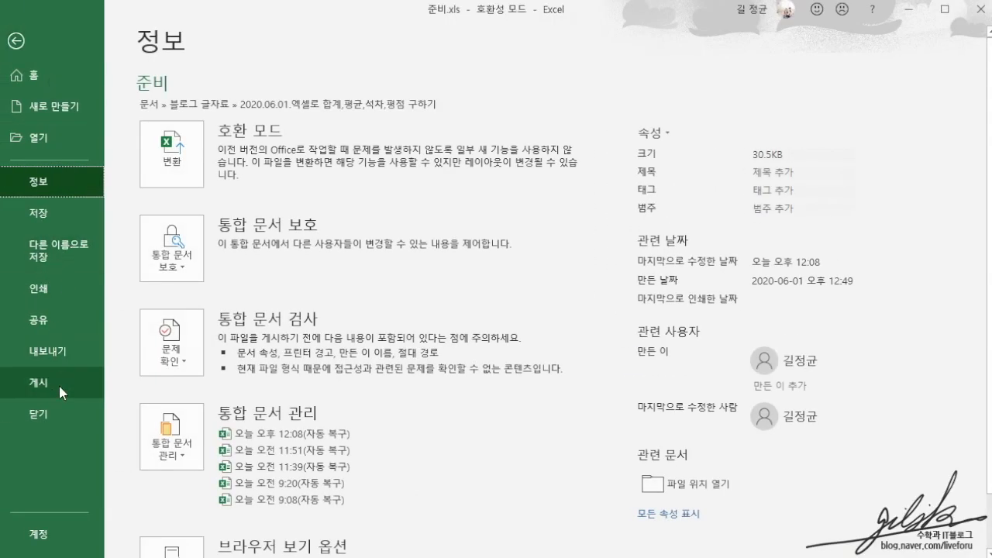
pyautogui.click(59, 287)
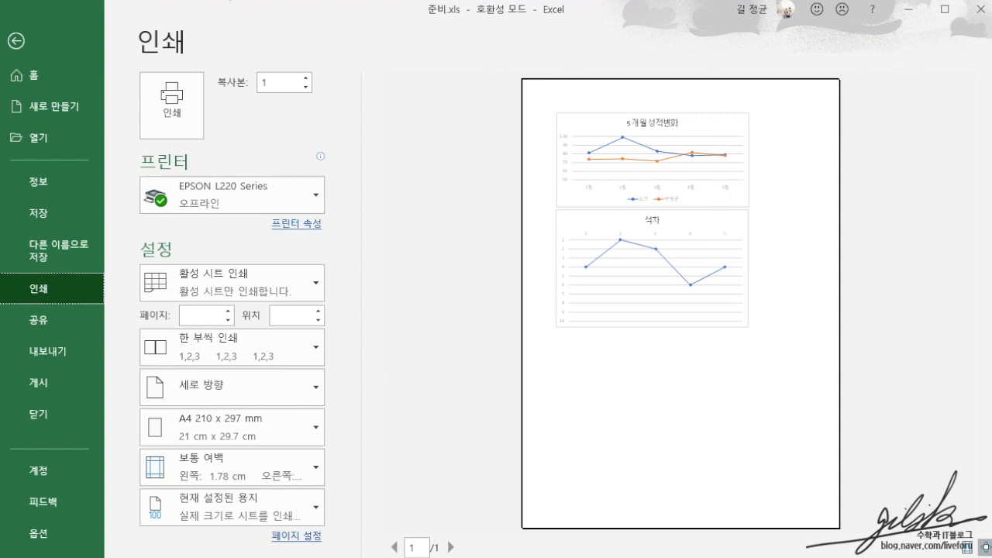
pyautogui.click(18, 41)
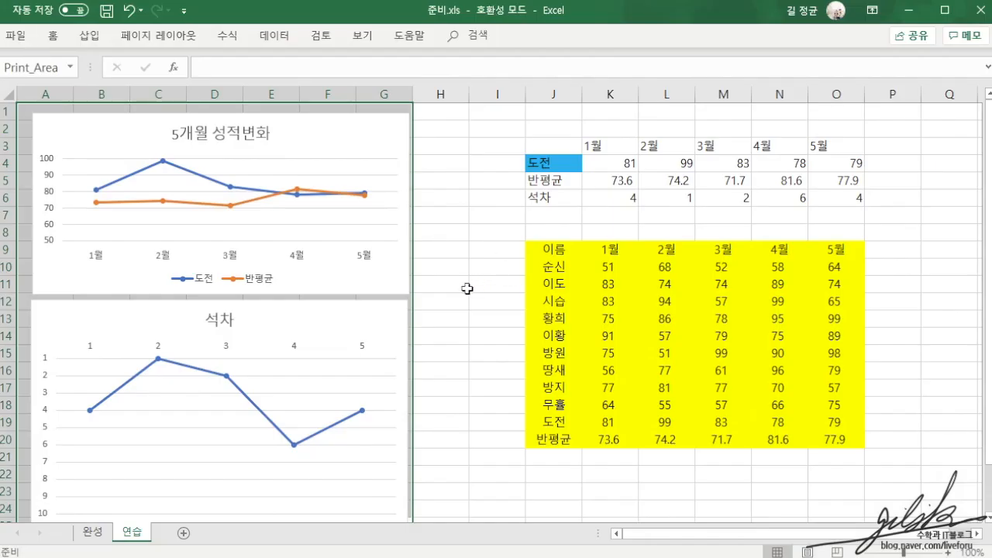